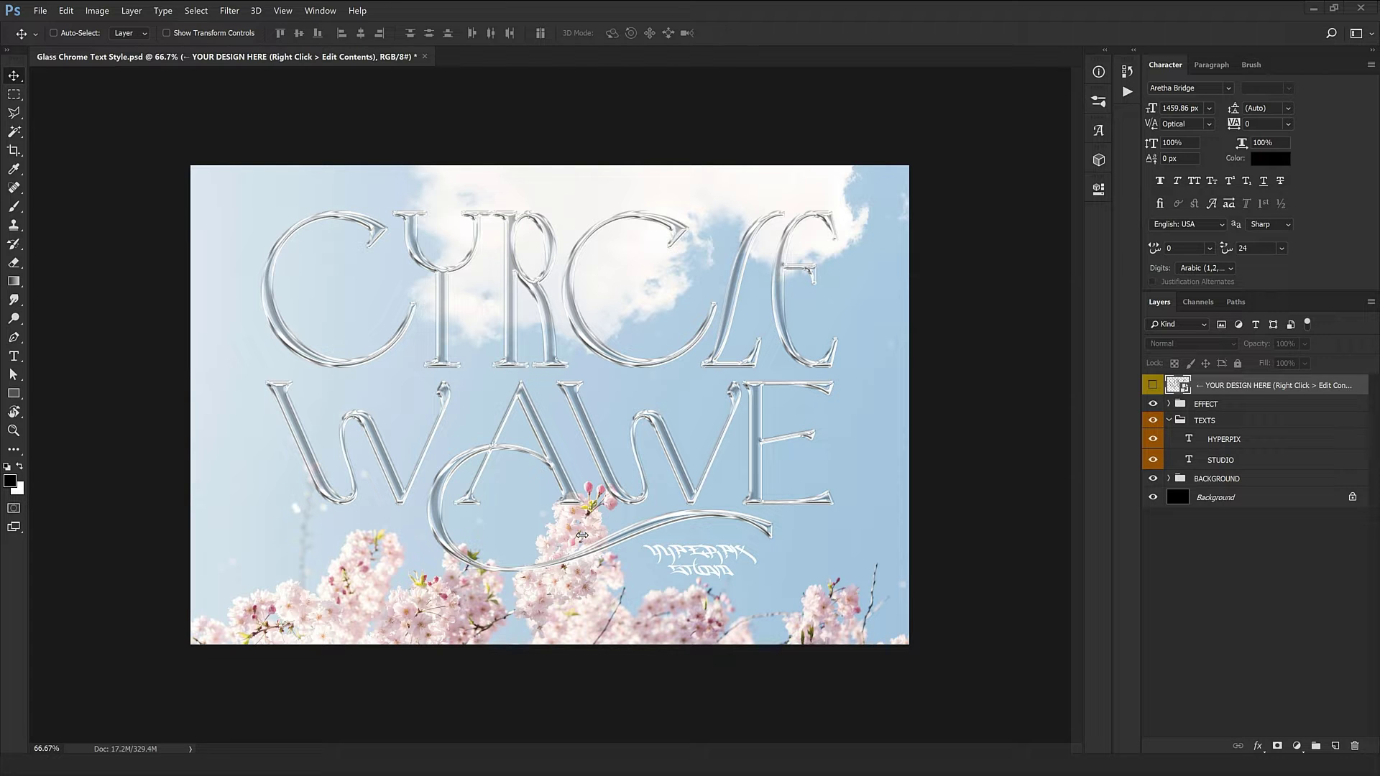
- Zoom in on the chrome lettering and open the smart object's contents for editing
key(ctrl+1)
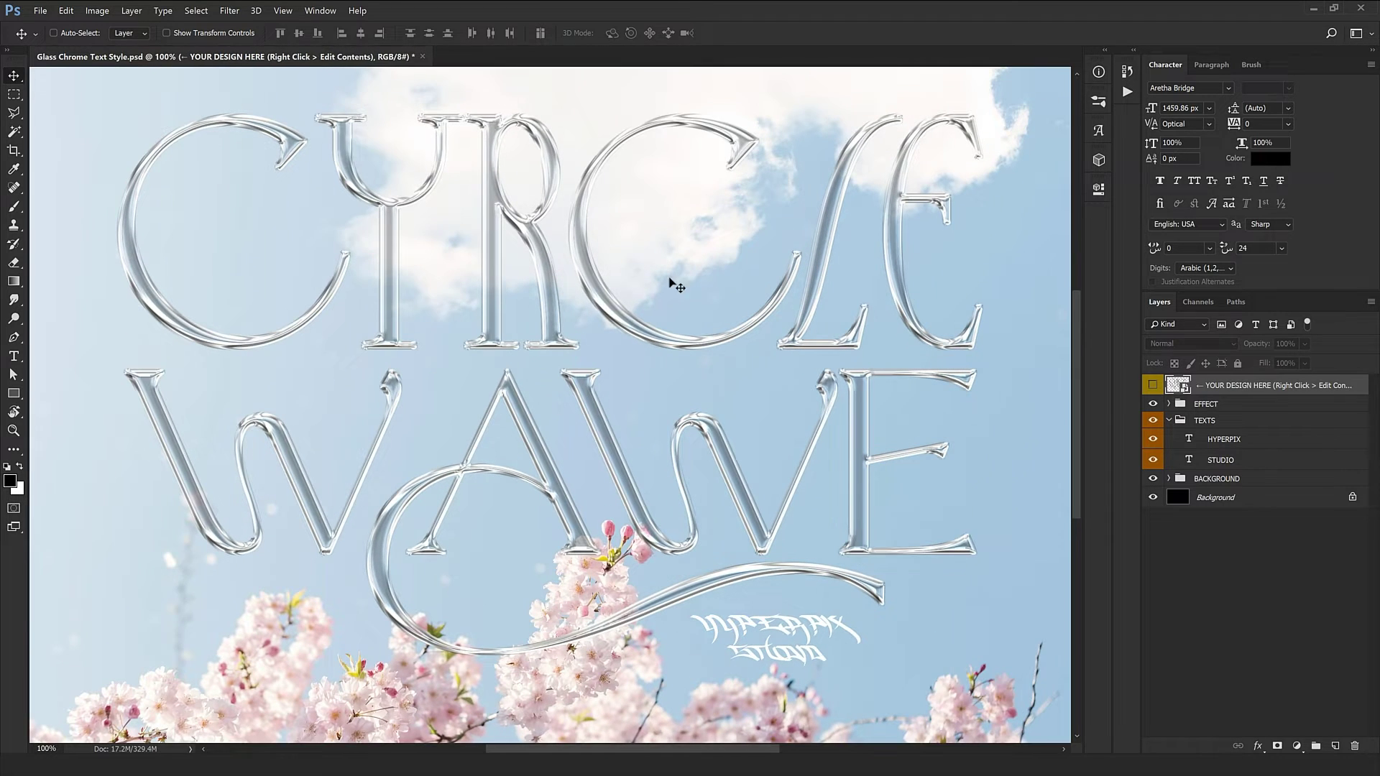
drag(630, 300, 643, 283)
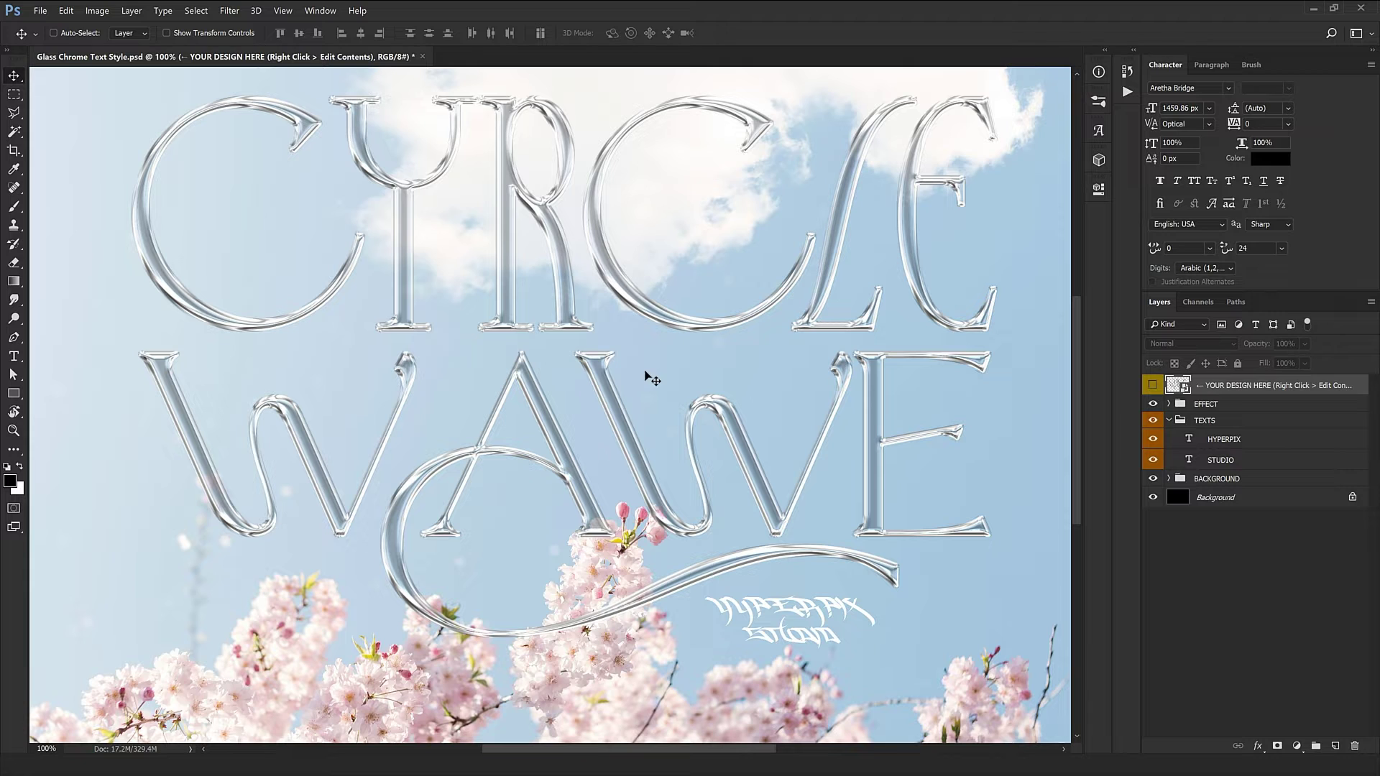
scroll(647, 369, up, 1)
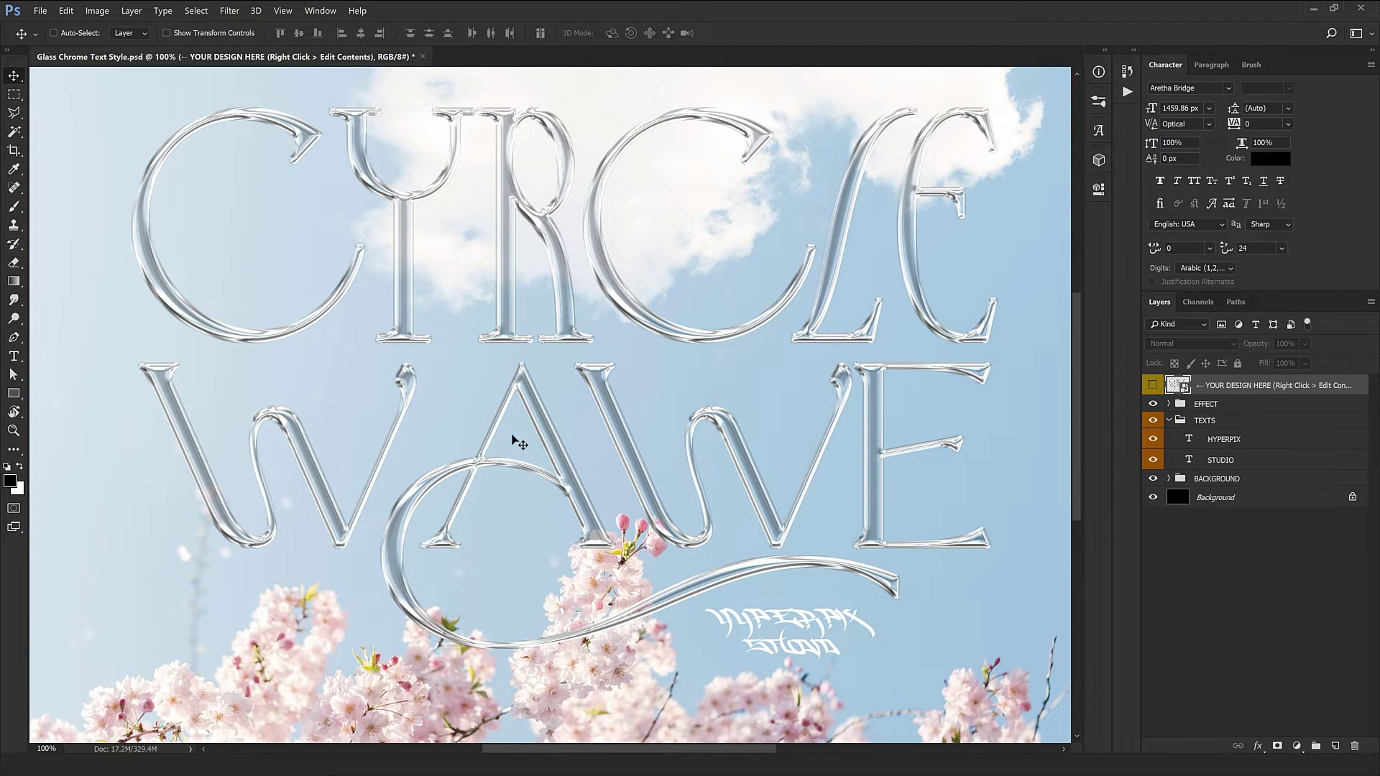
scroll(543, 259, down, 1)
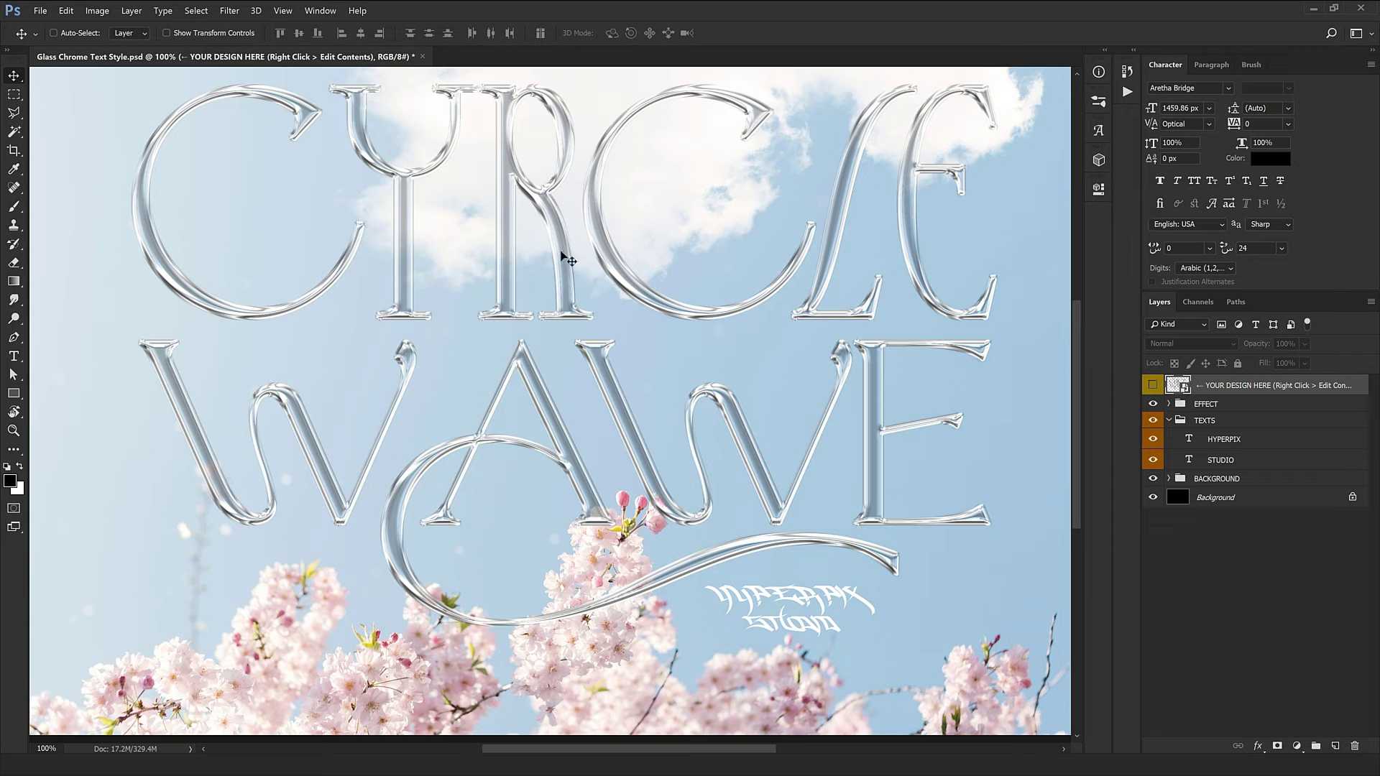
right_click(1280, 389)
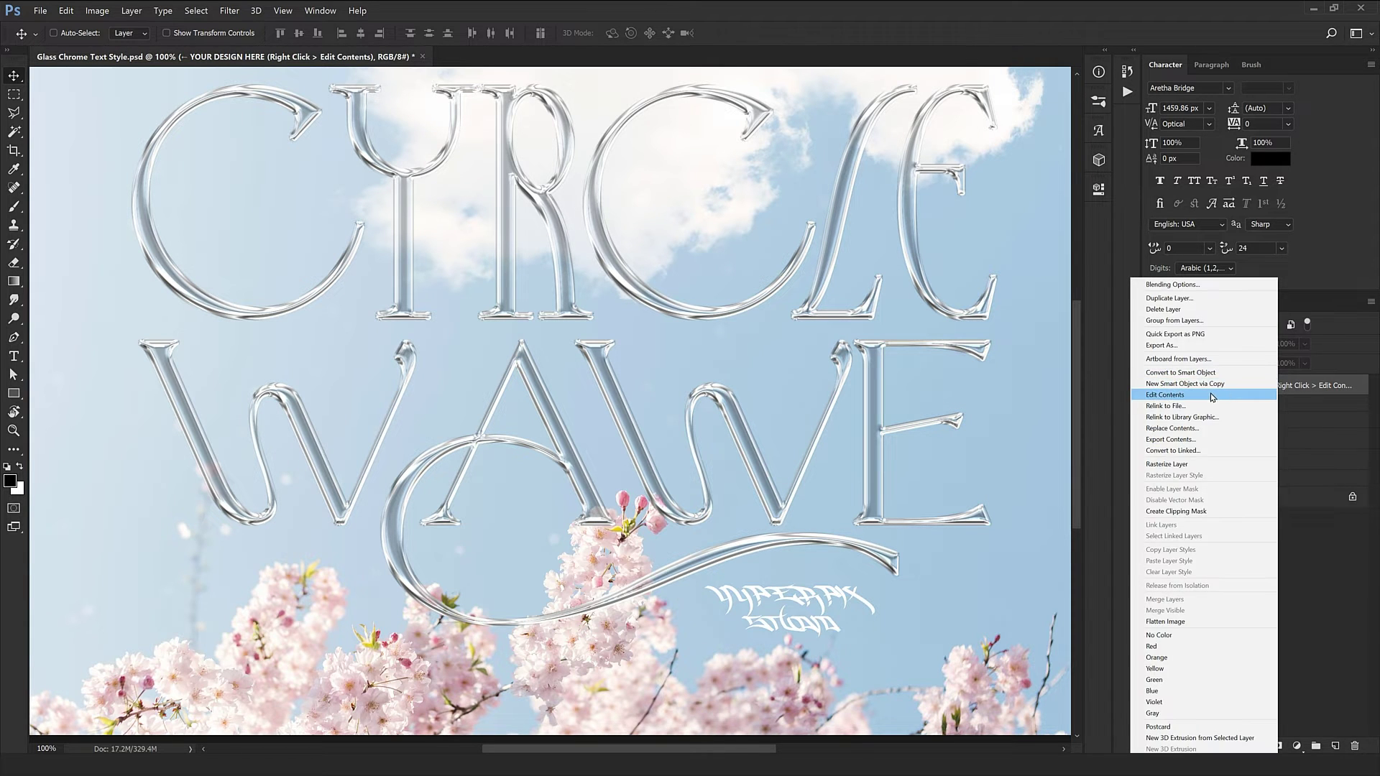
click(1213, 397)
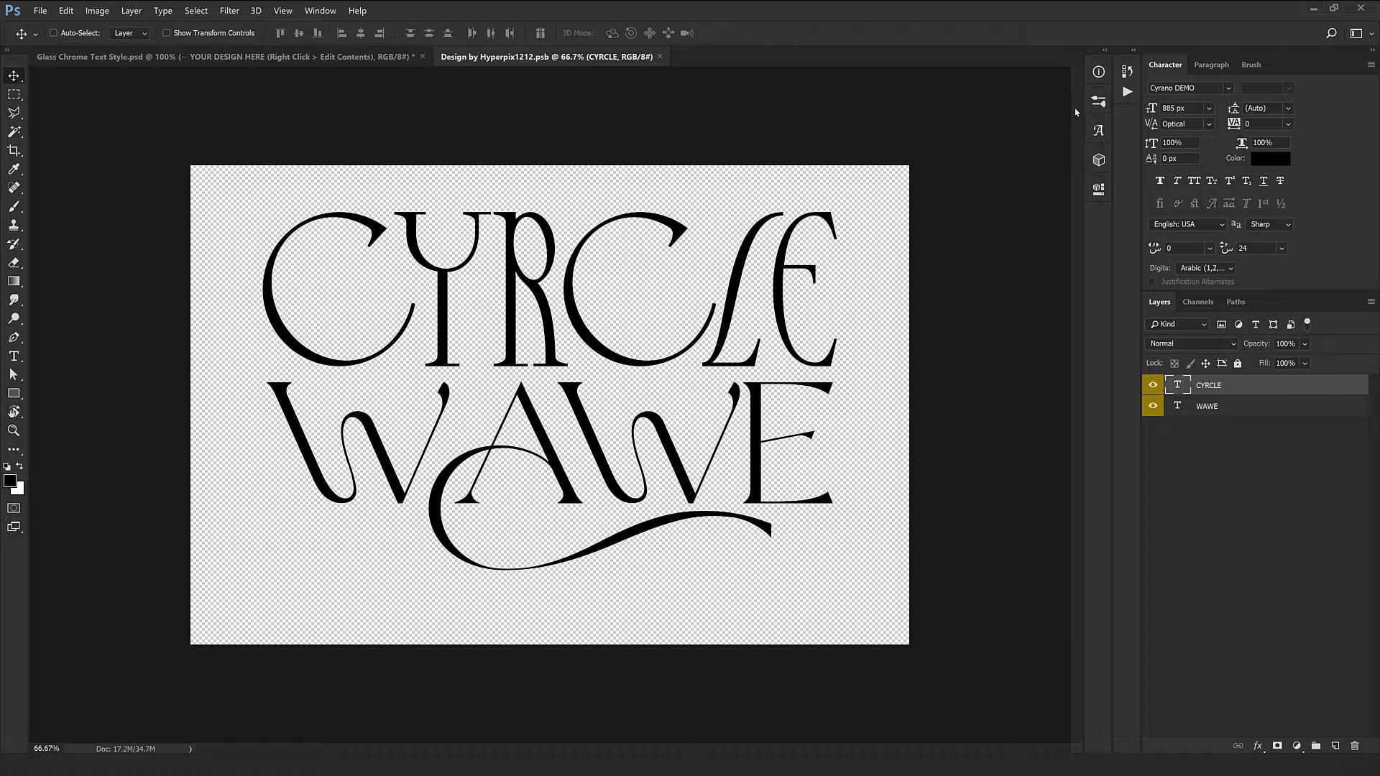
- Retype the CYRCLE text layer so it reads FASHION
click(1213, 407)
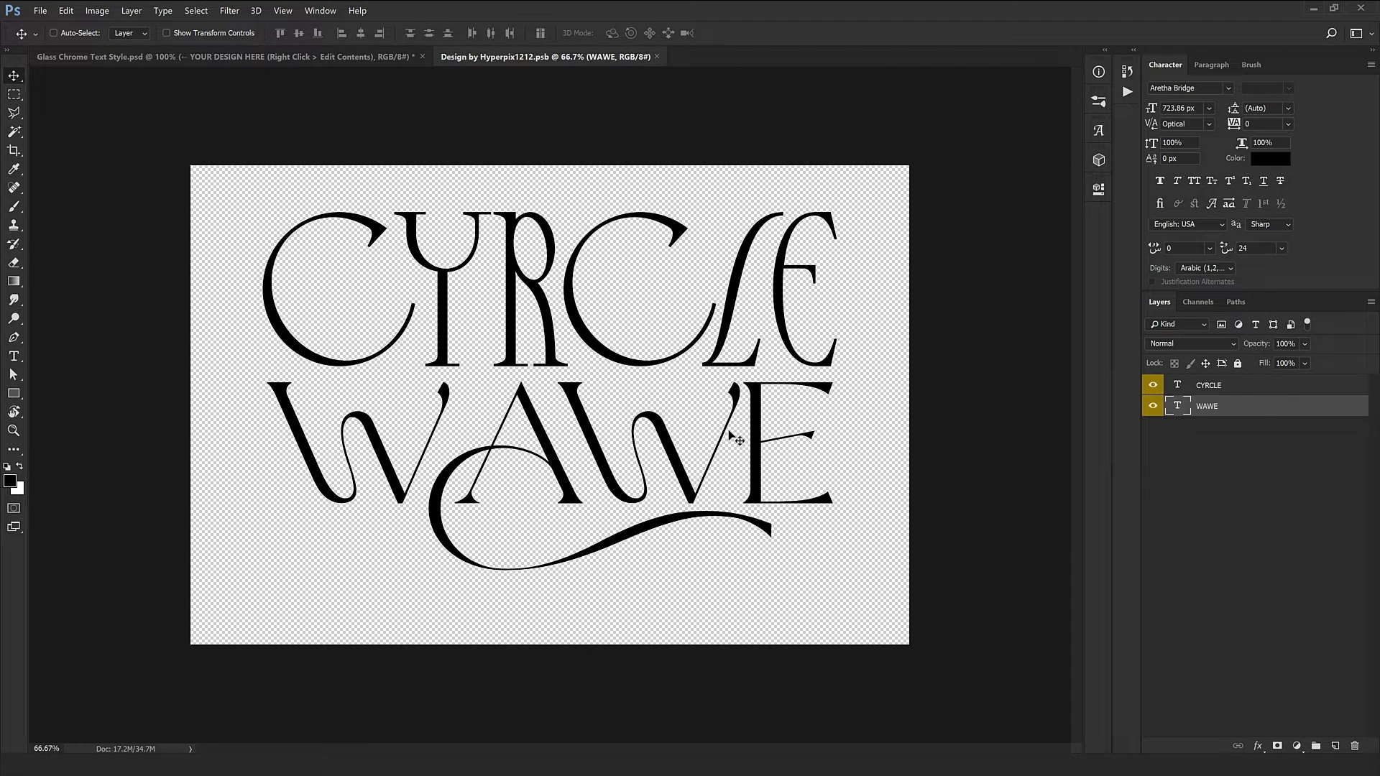
click(1183, 388)
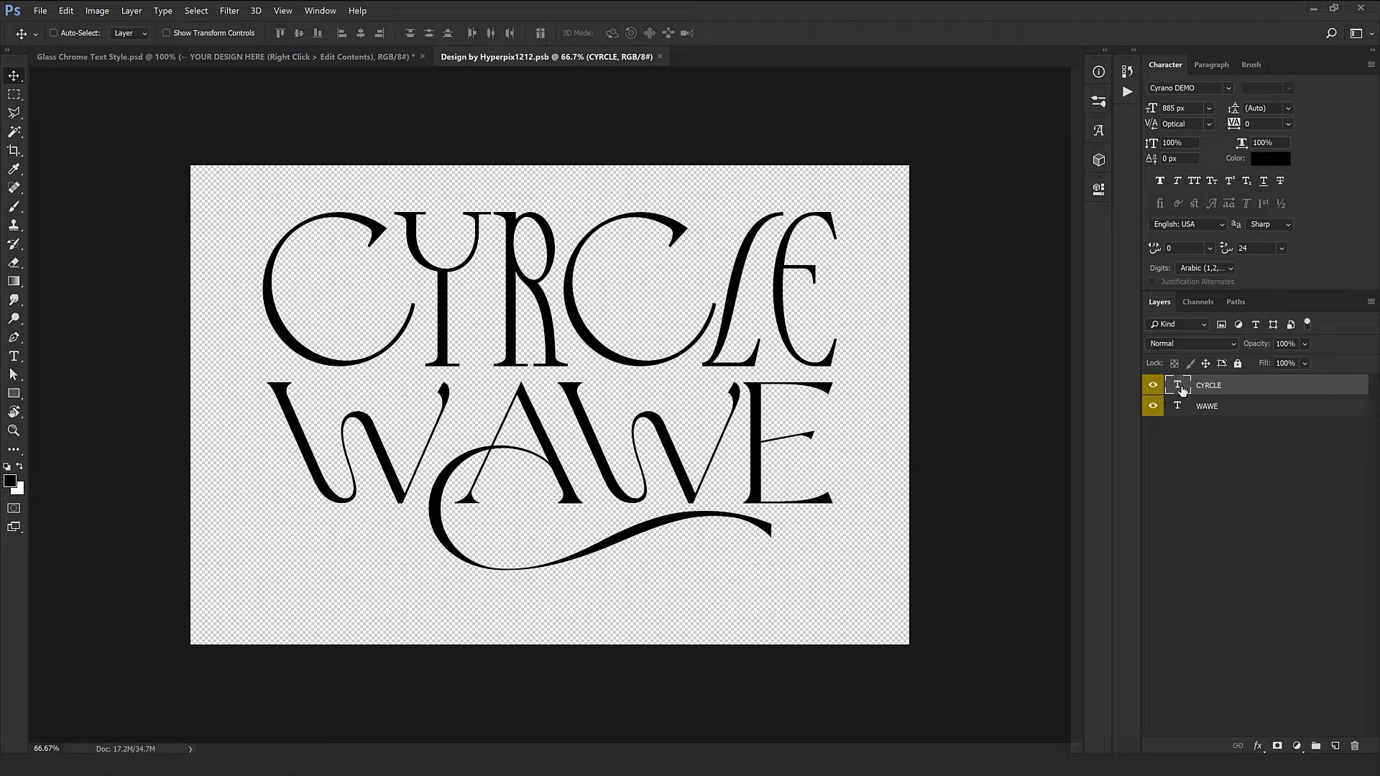
double_click(1183, 388)
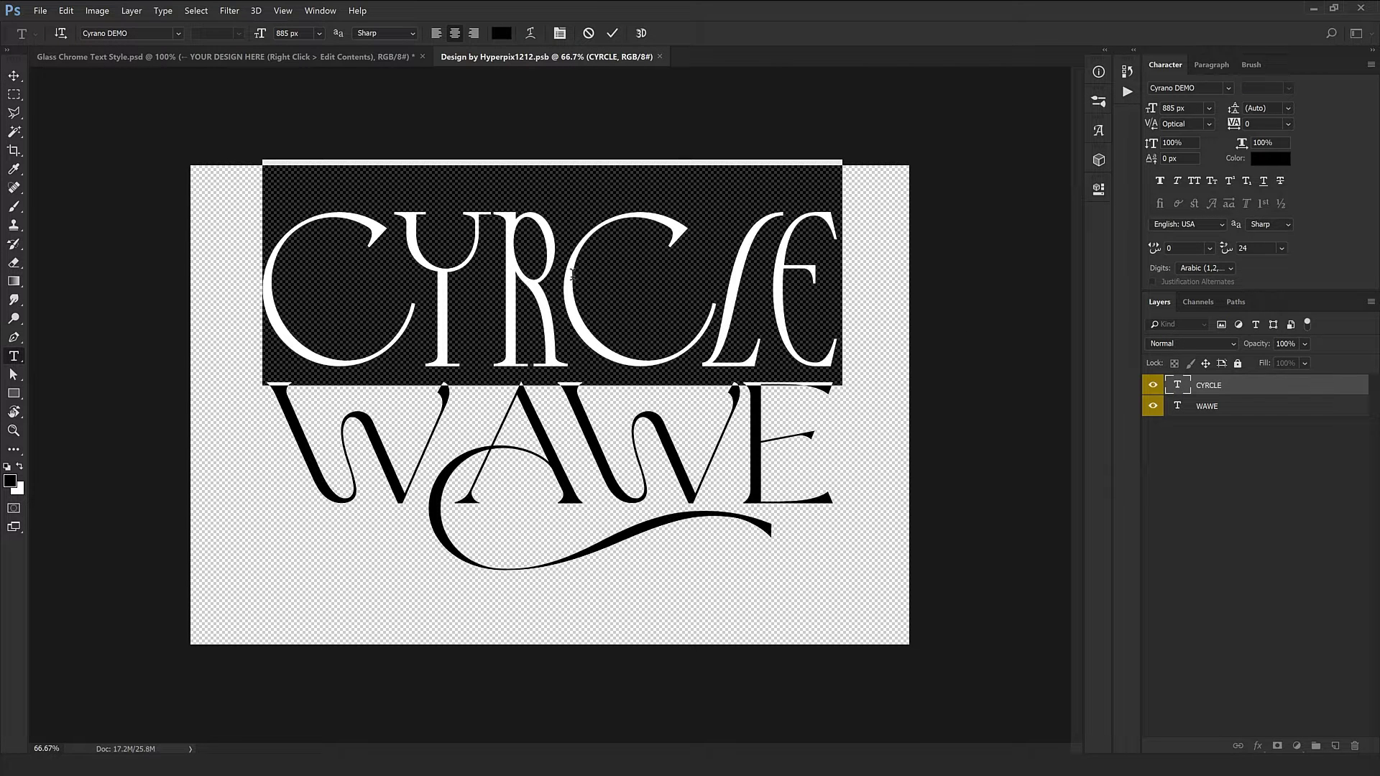
text(F)
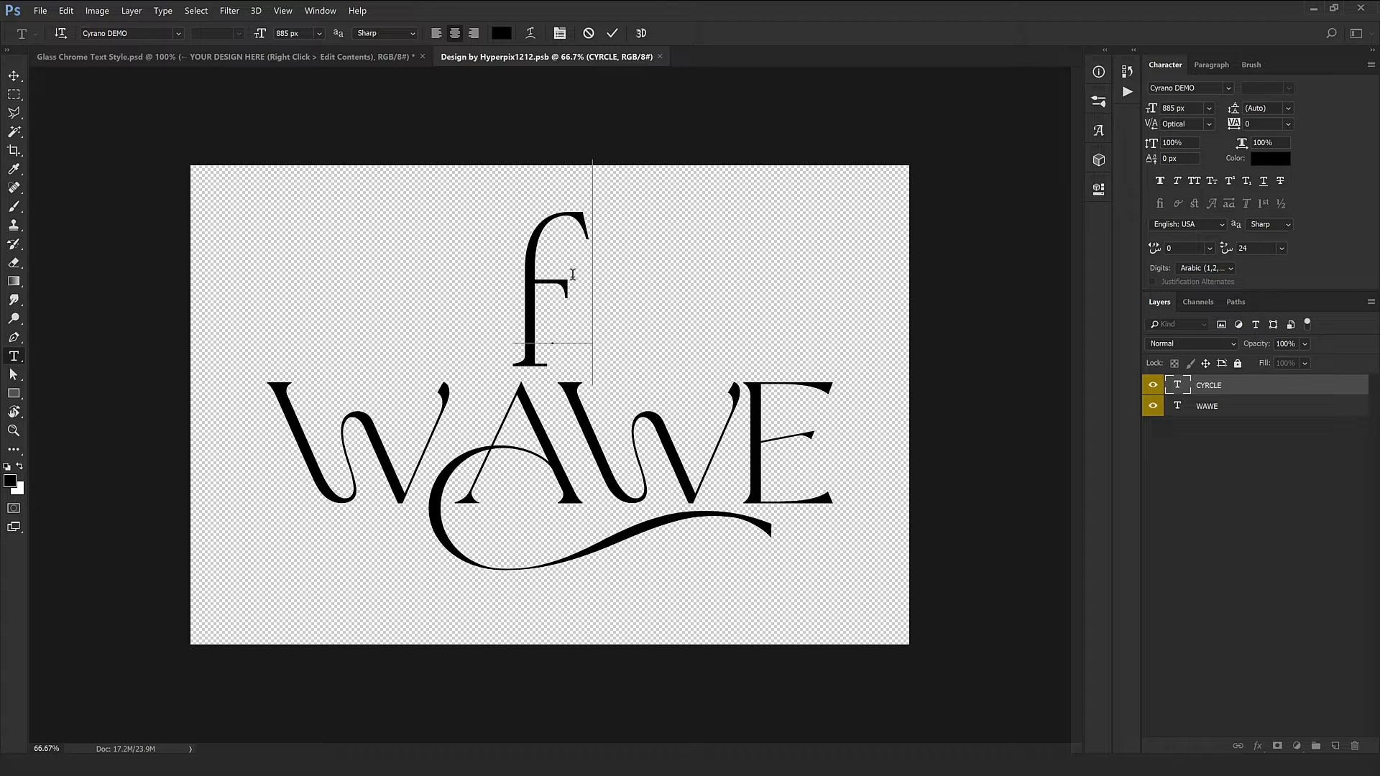
text(ASHION)
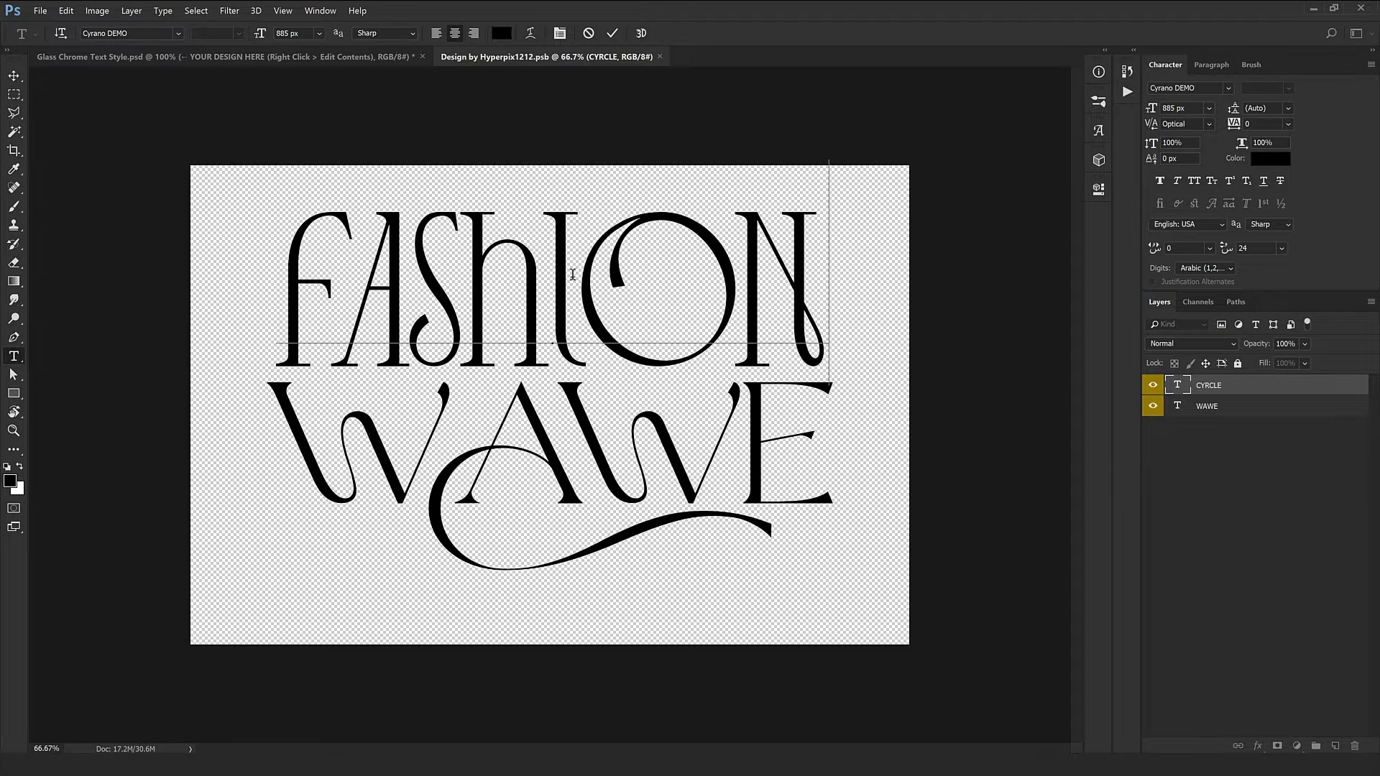
key(ctrl+Return)
- Retype WAWE as STYLE and swap its swash S for a plain S
key(v)
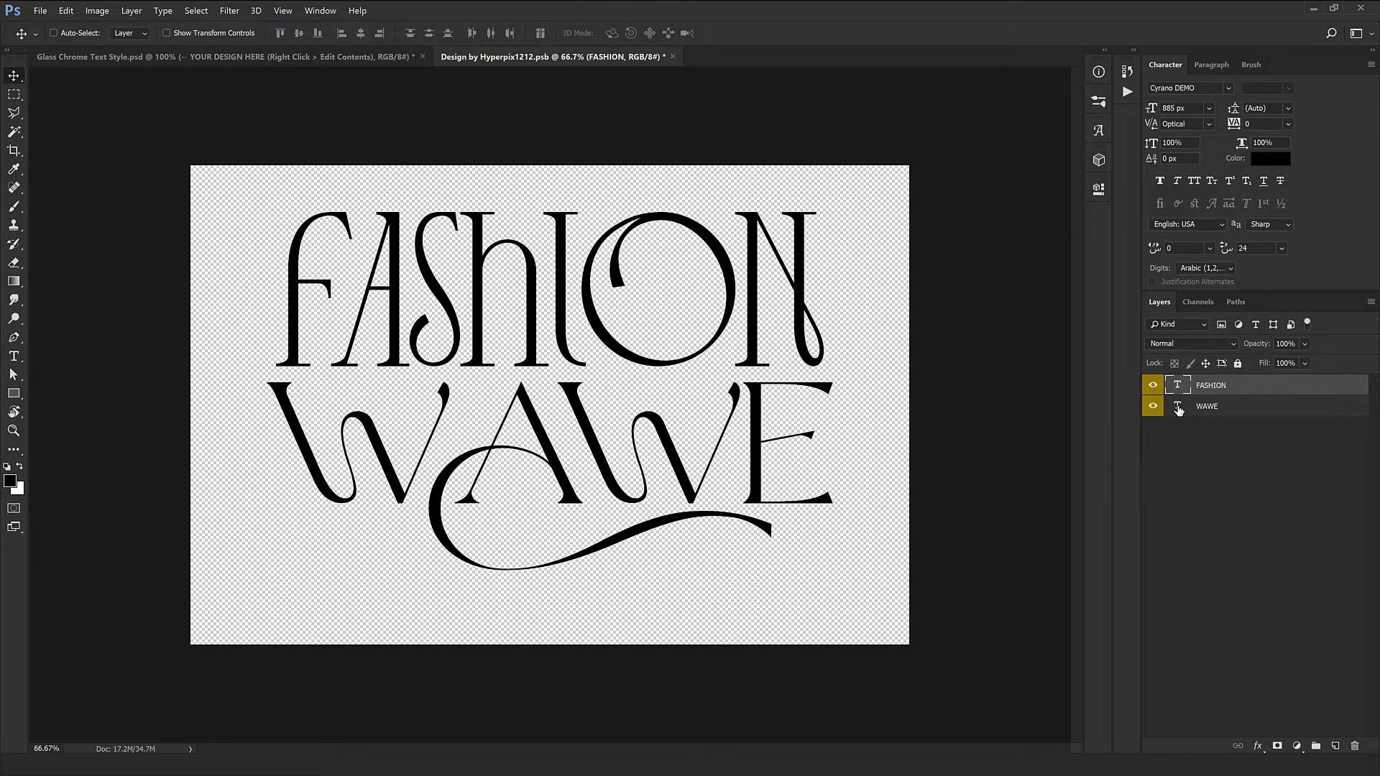
double_click(1178, 406)
text(S)
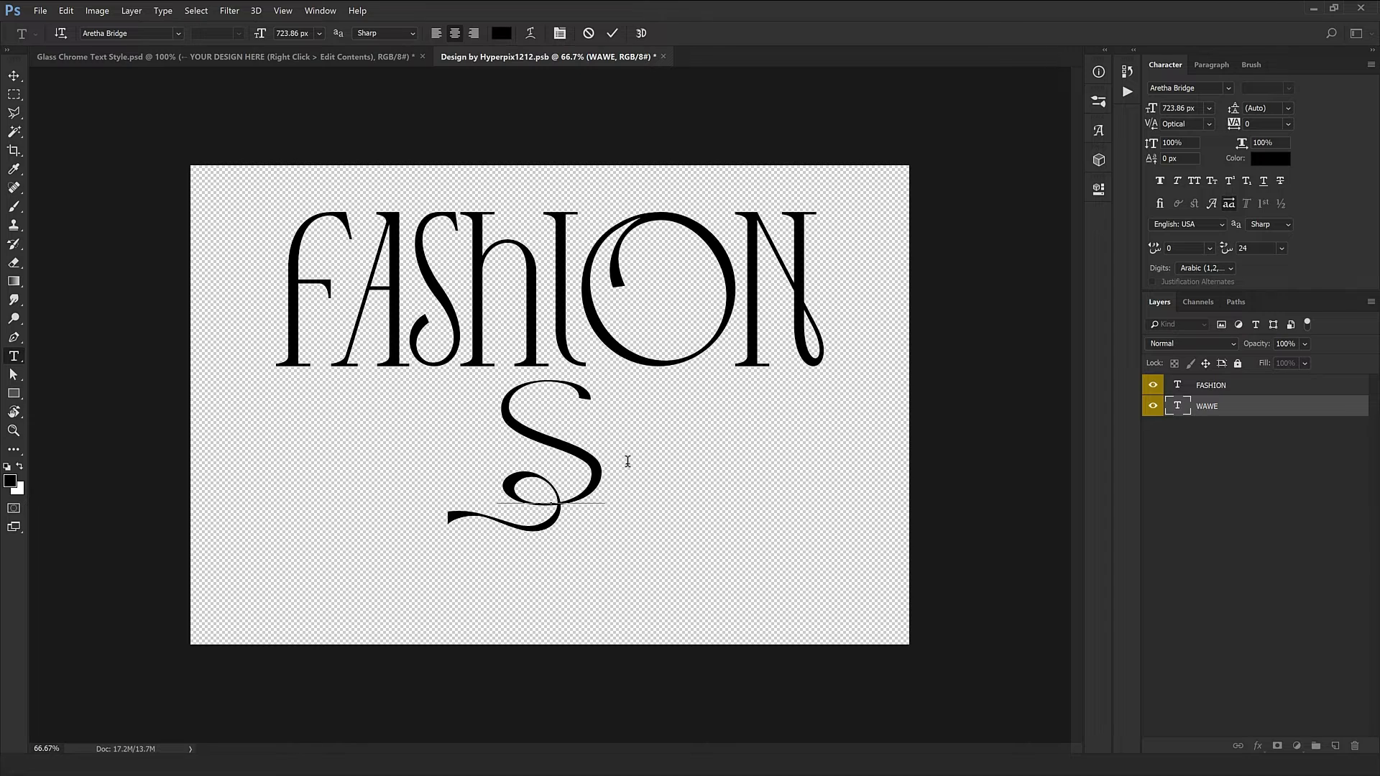
text(TYLE)
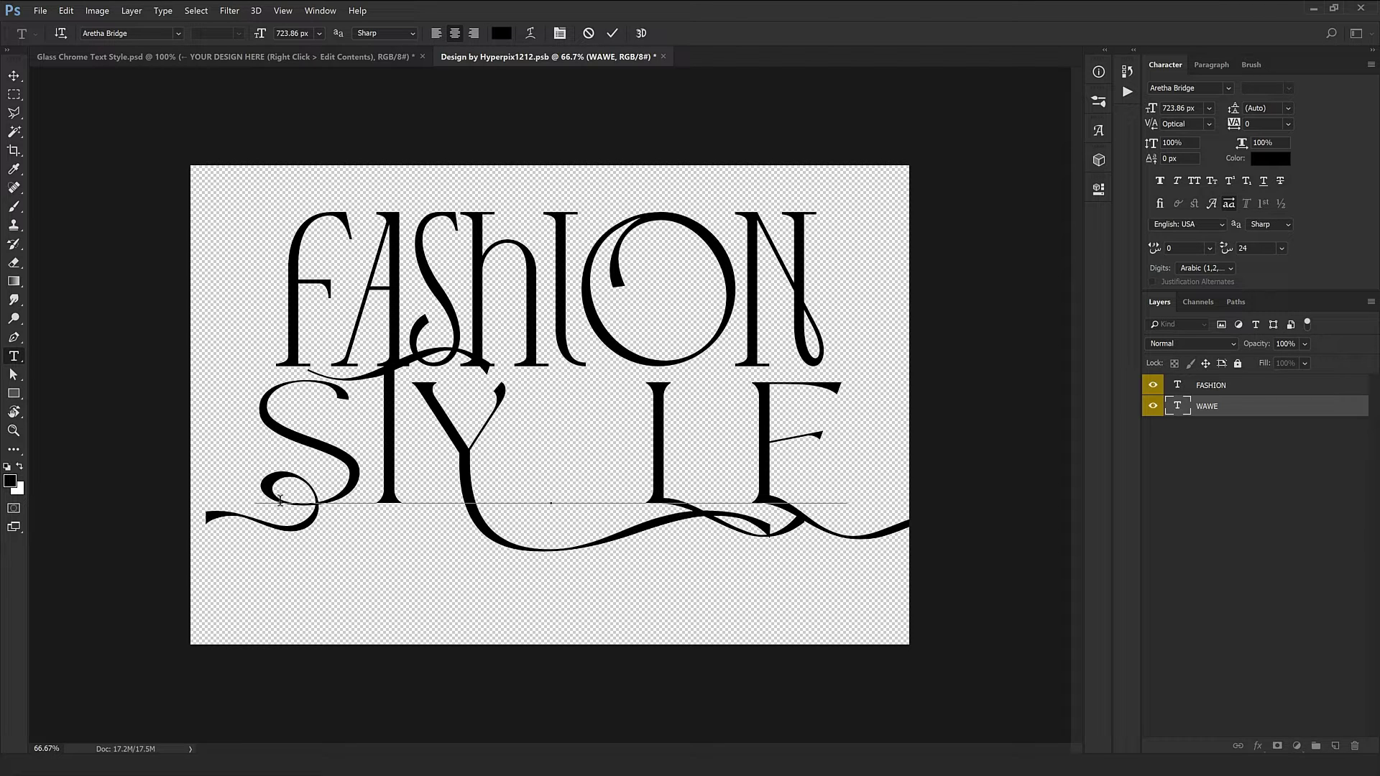
drag(259, 469, 287, 467)
click(390, 591)
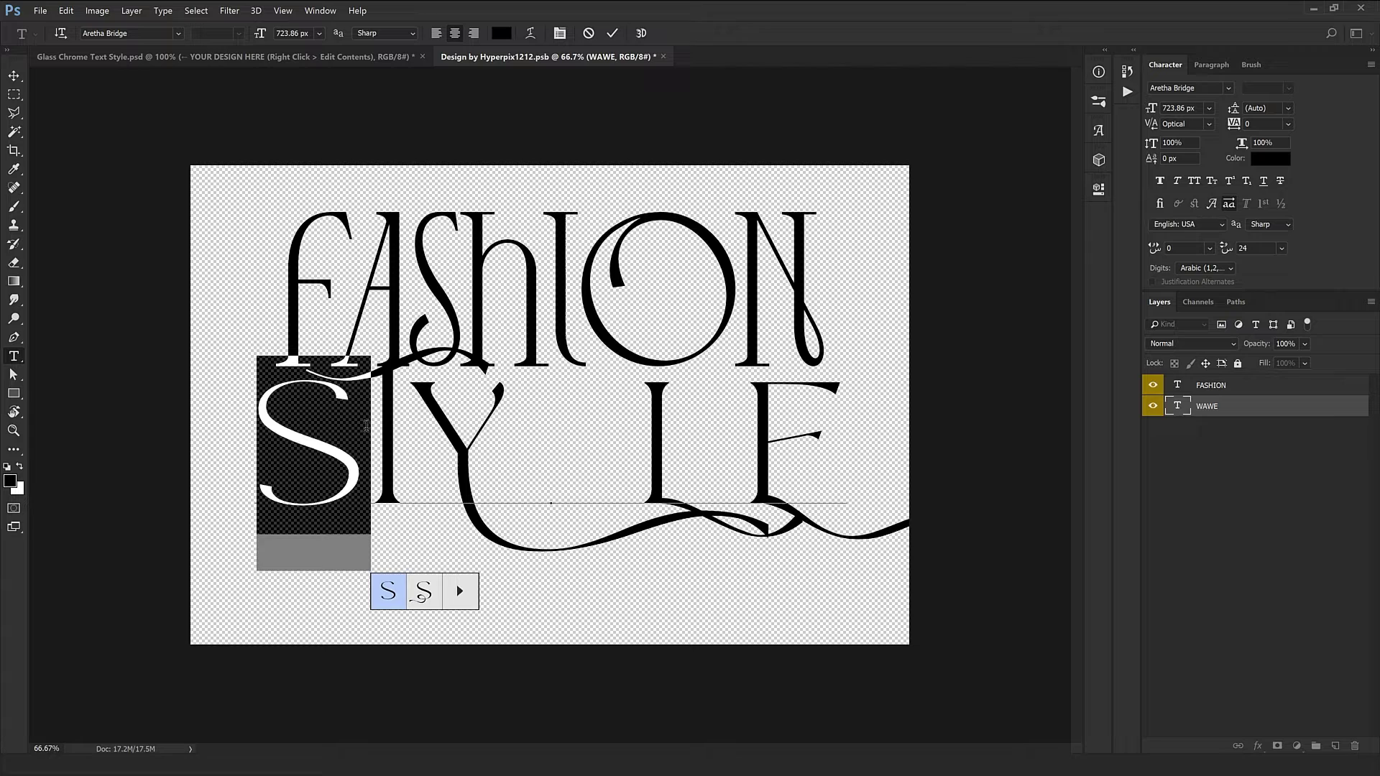
- Replace the swash T and Y in STYLE with plain glyph alternates
click(391, 434)
key(shift+Left)
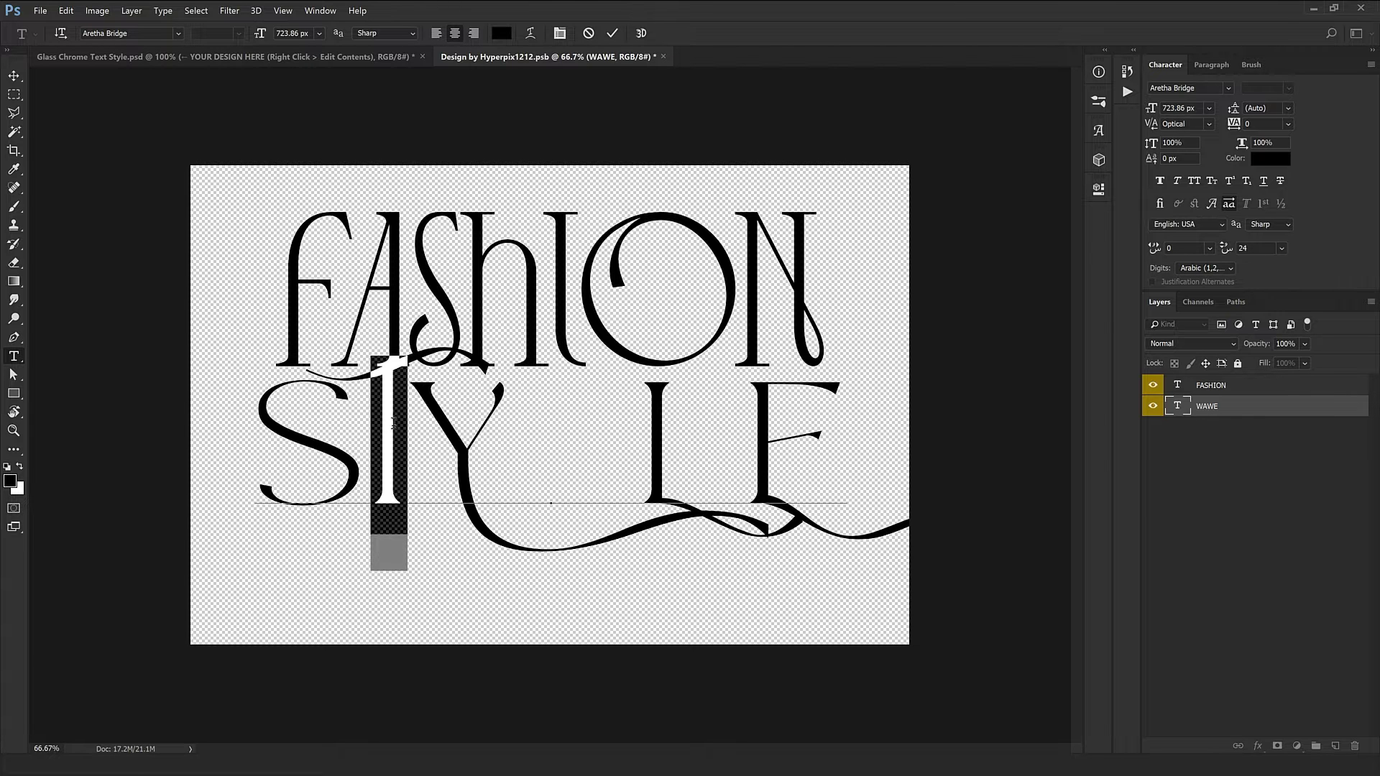
click(440, 593)
click(469, 476)
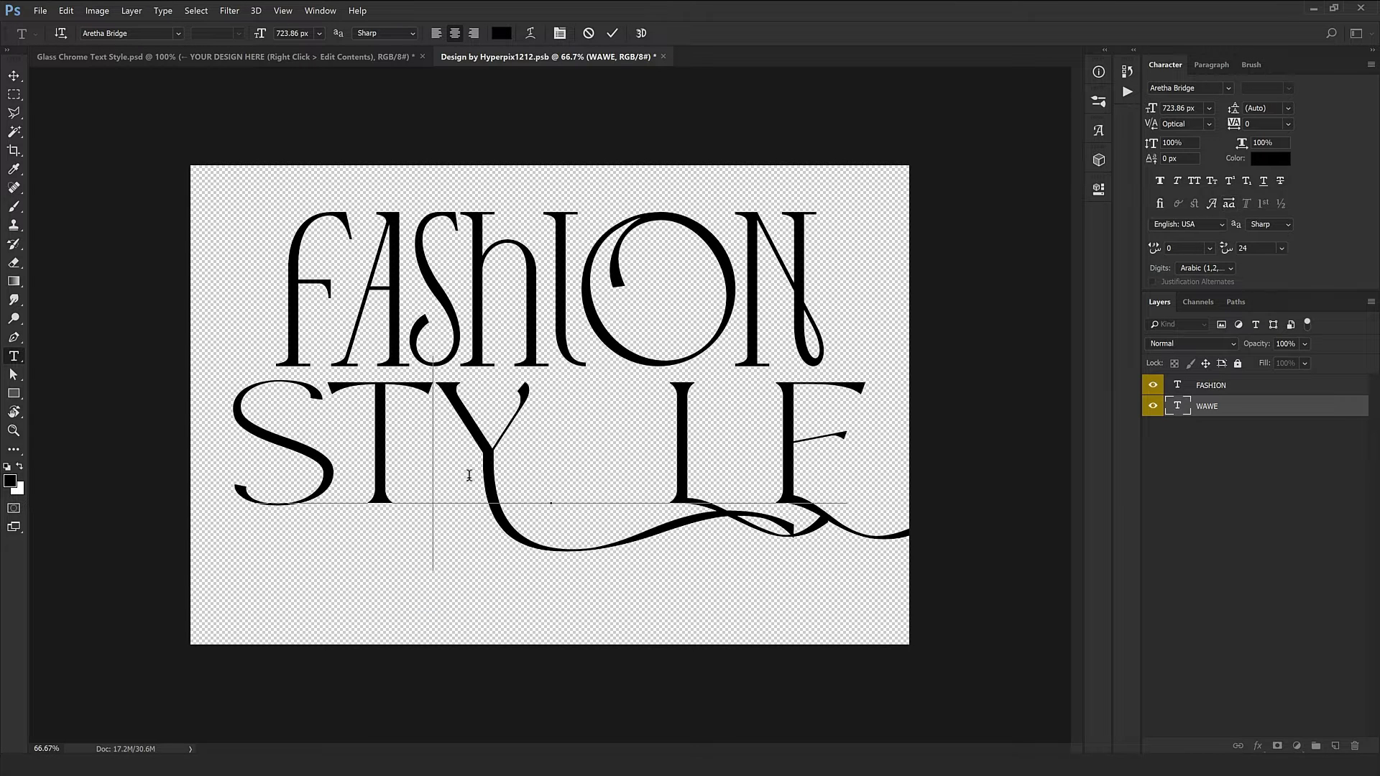
click(518, 454)
key(shift+Right)
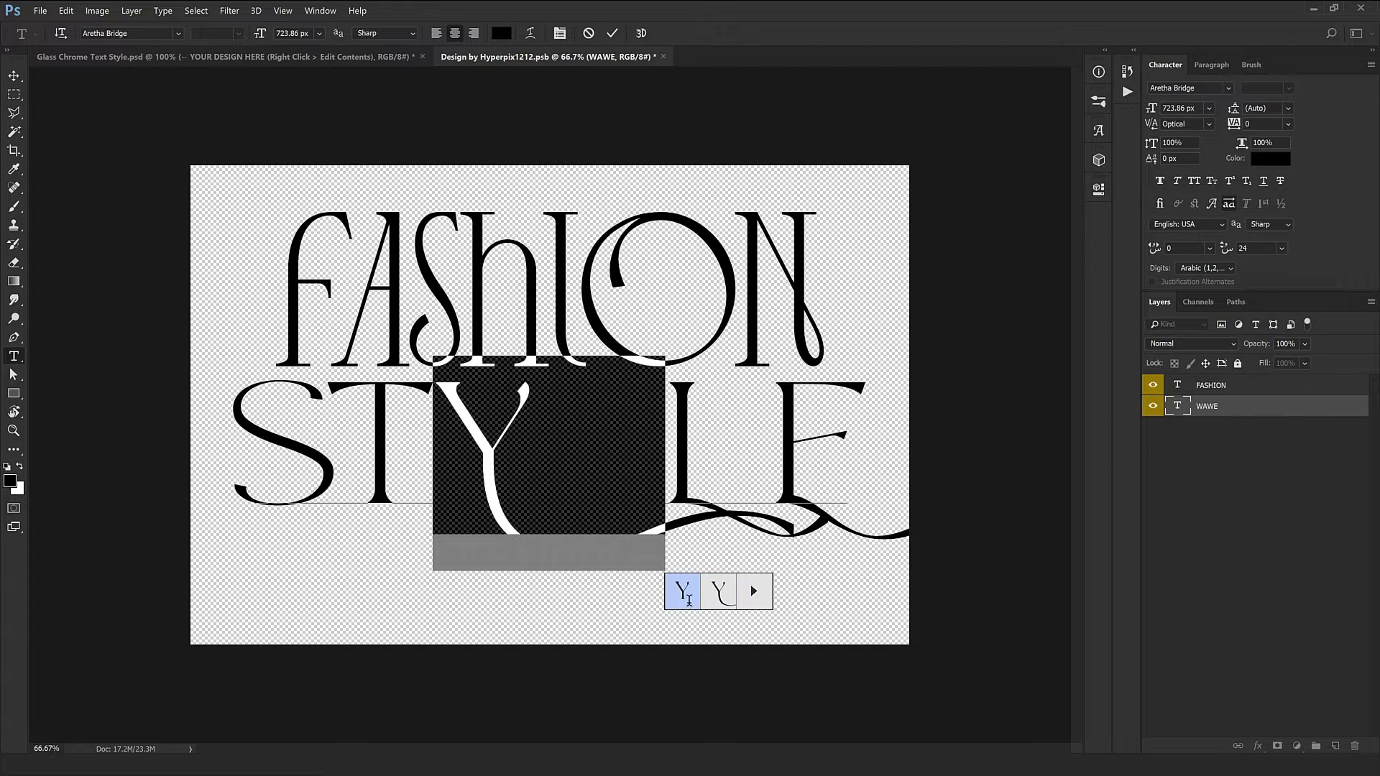
click(680, 593)
- Replace the swash E with a plain E and add an S to make STYLES
click(647, 454)
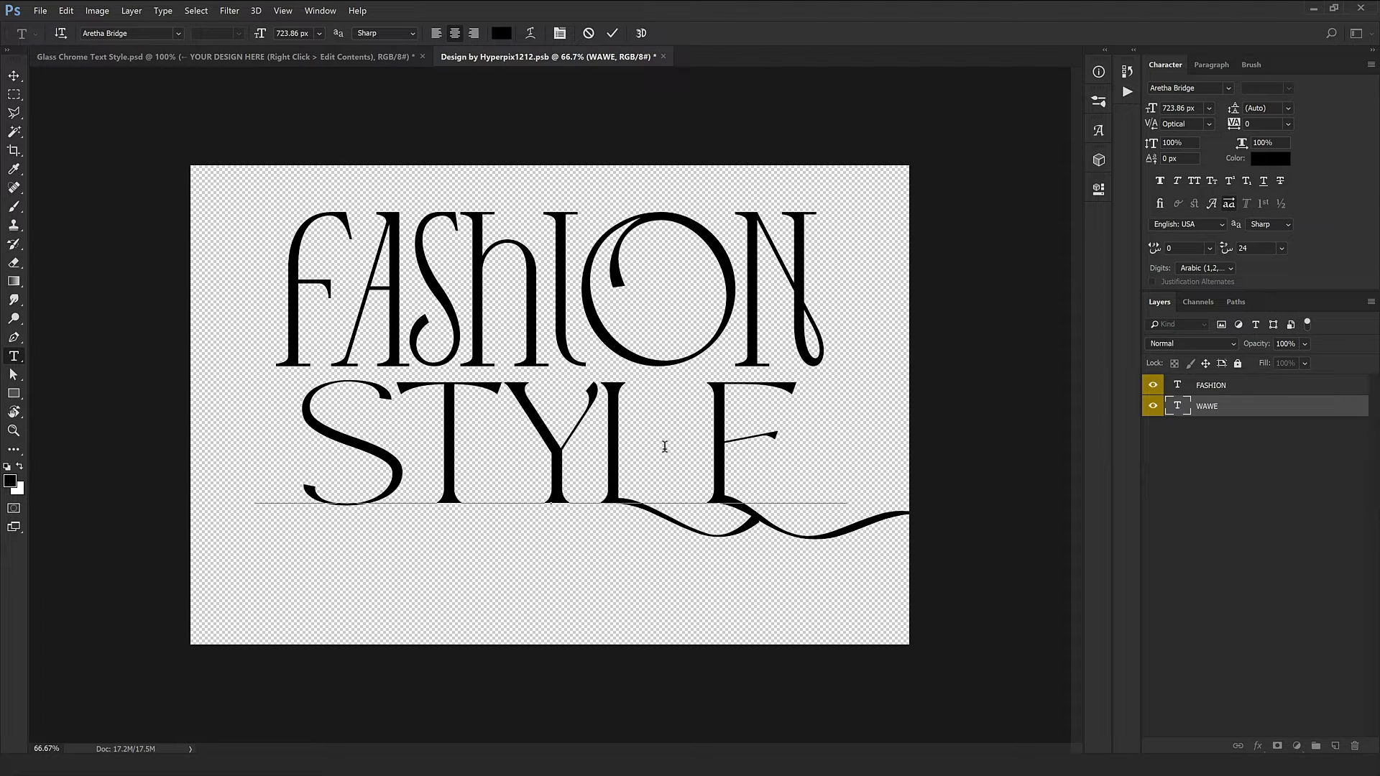
key(shift+Right)
click(808, 596)
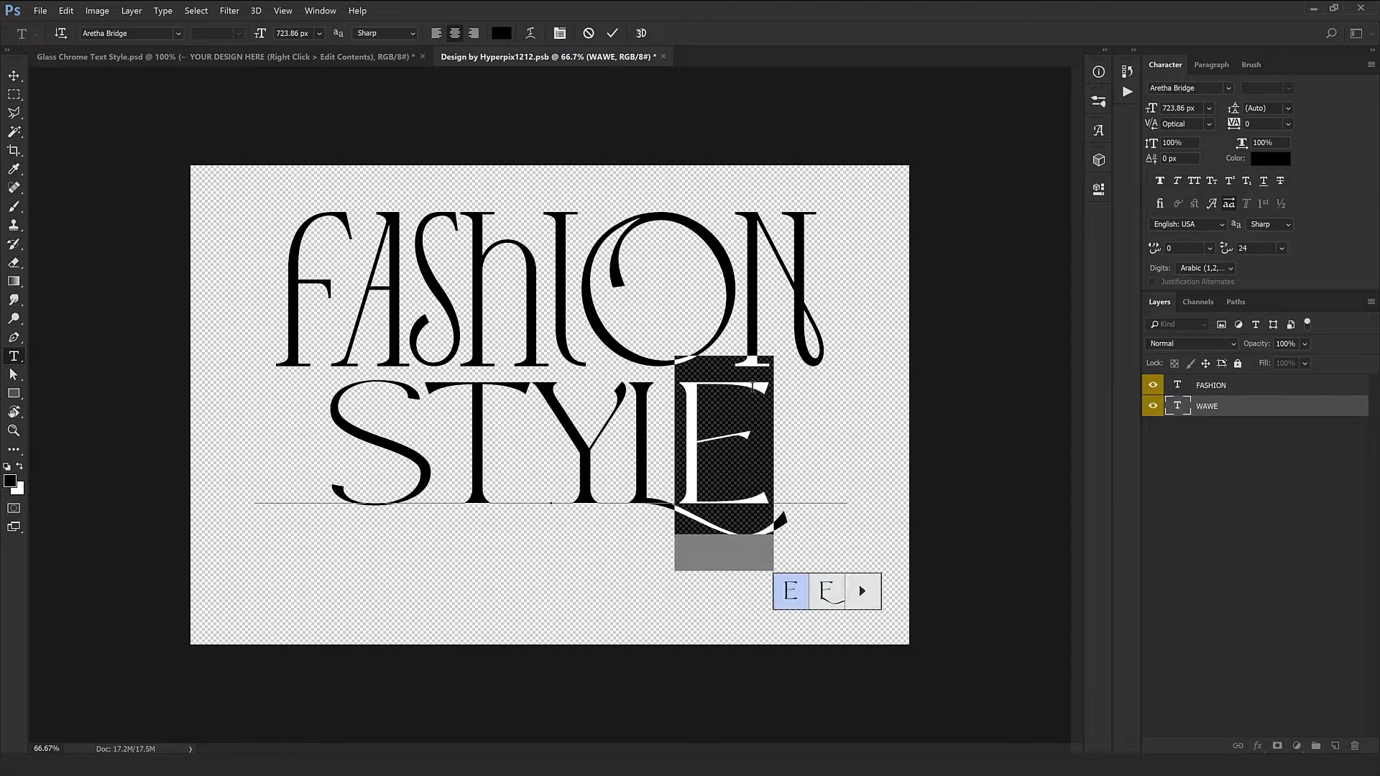
click(602, 434)
click(774, 424)
text(S)
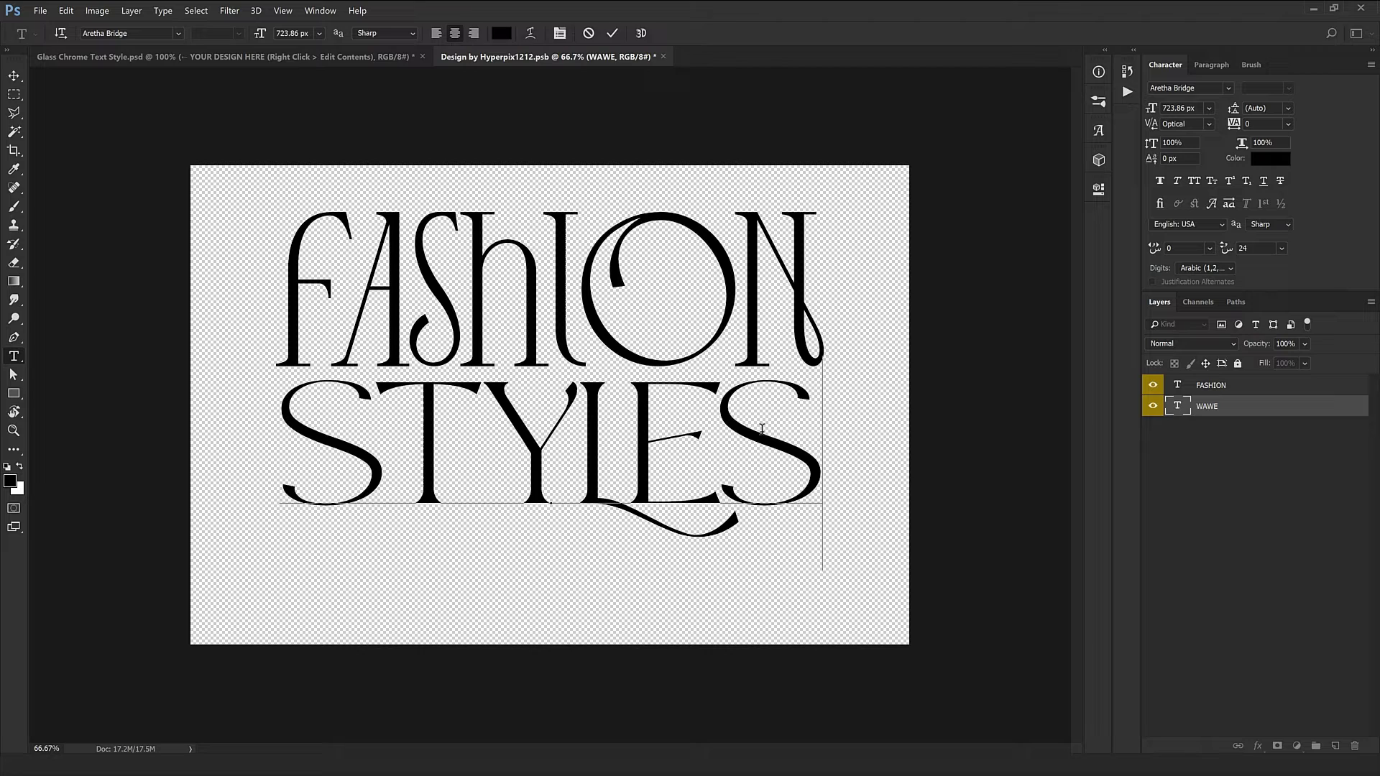
- Select both FASHION and STYLES text layers and move them 48 px lower
key(ctrl+Return)
key(v)
click(754, 412)
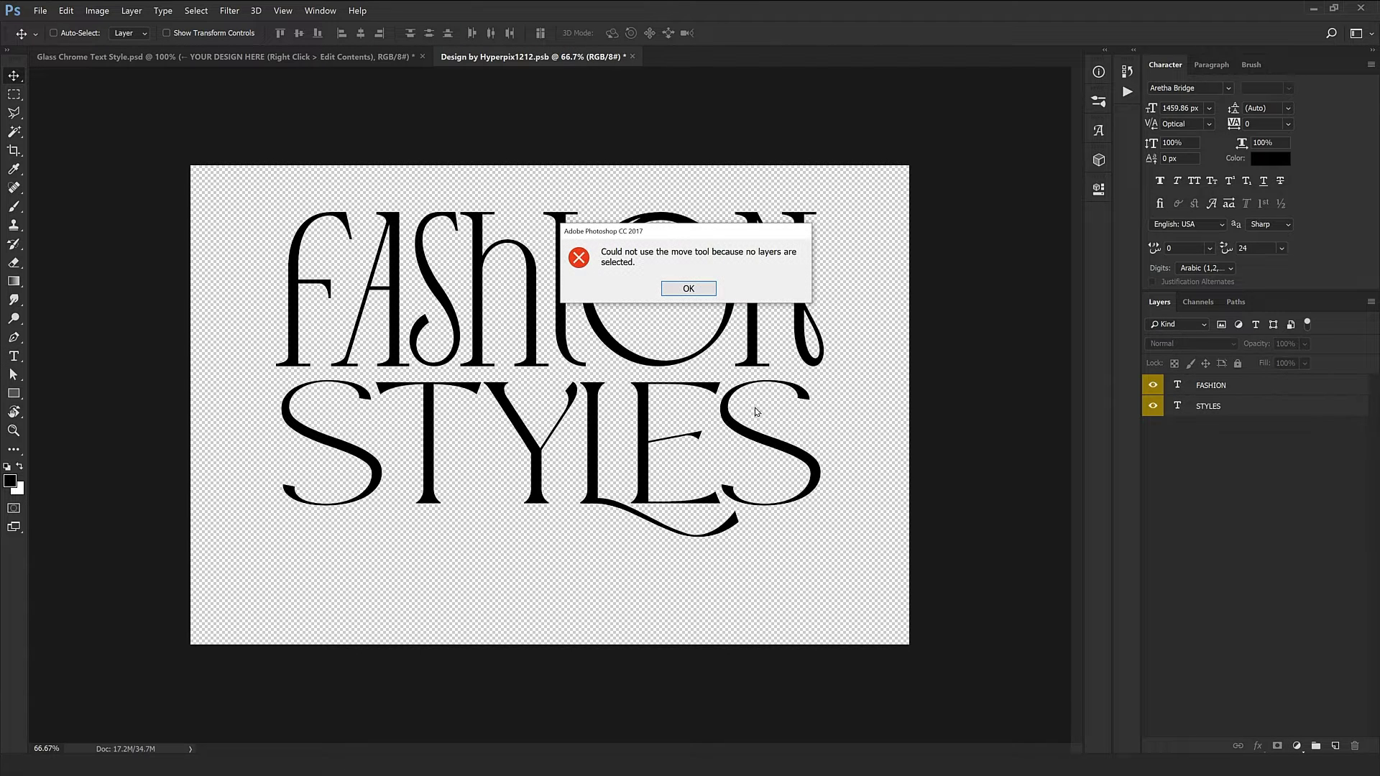
click(711, 291)
key(ctrl+alt+a)
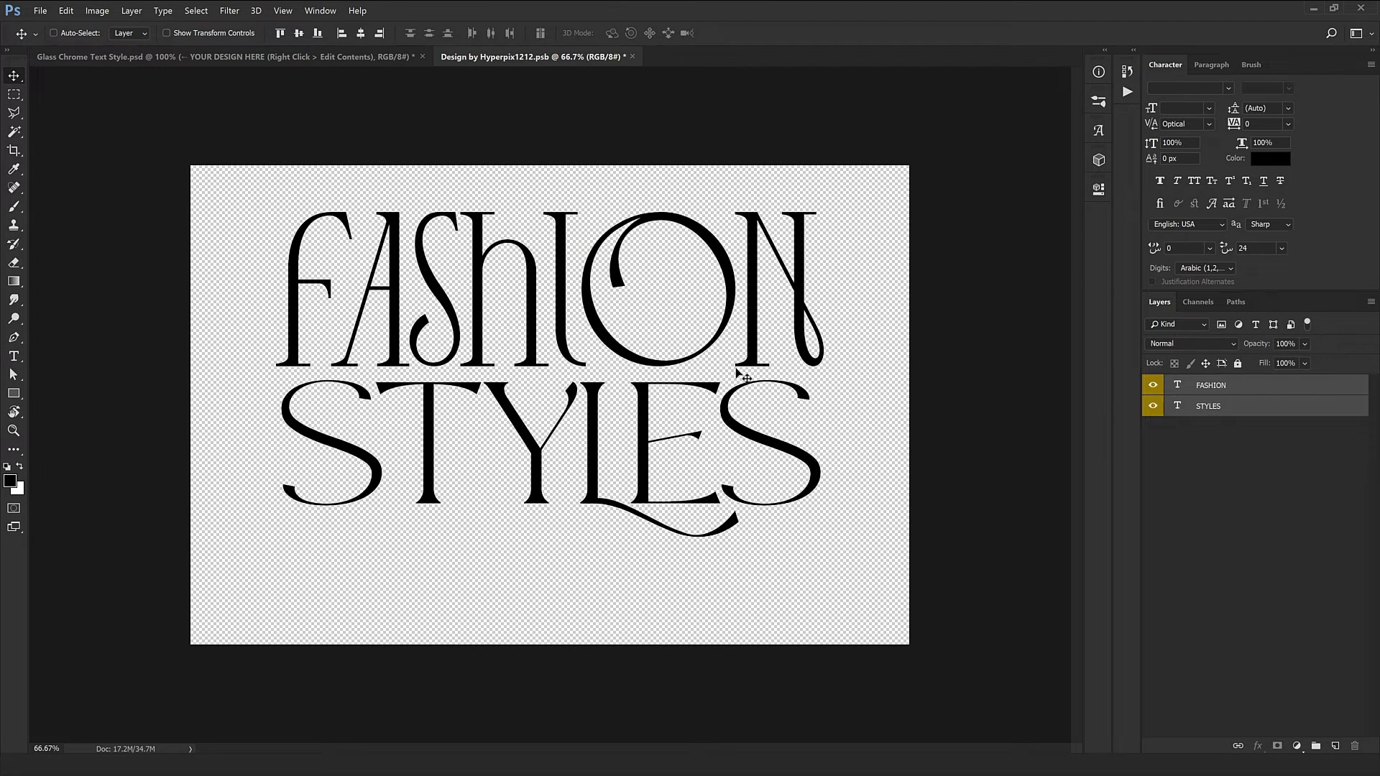
drag(737, 370, 735, 381)
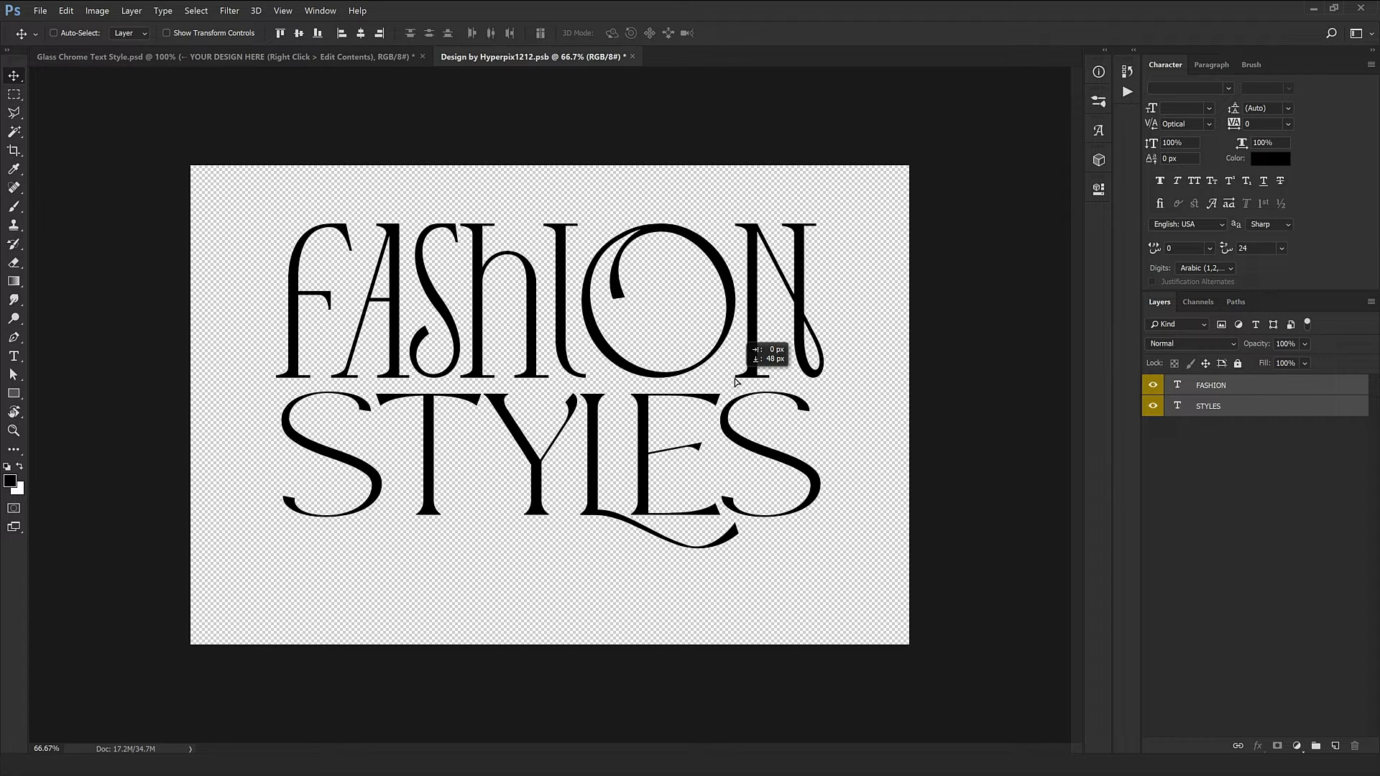
drag(736, 381, 736, 382)
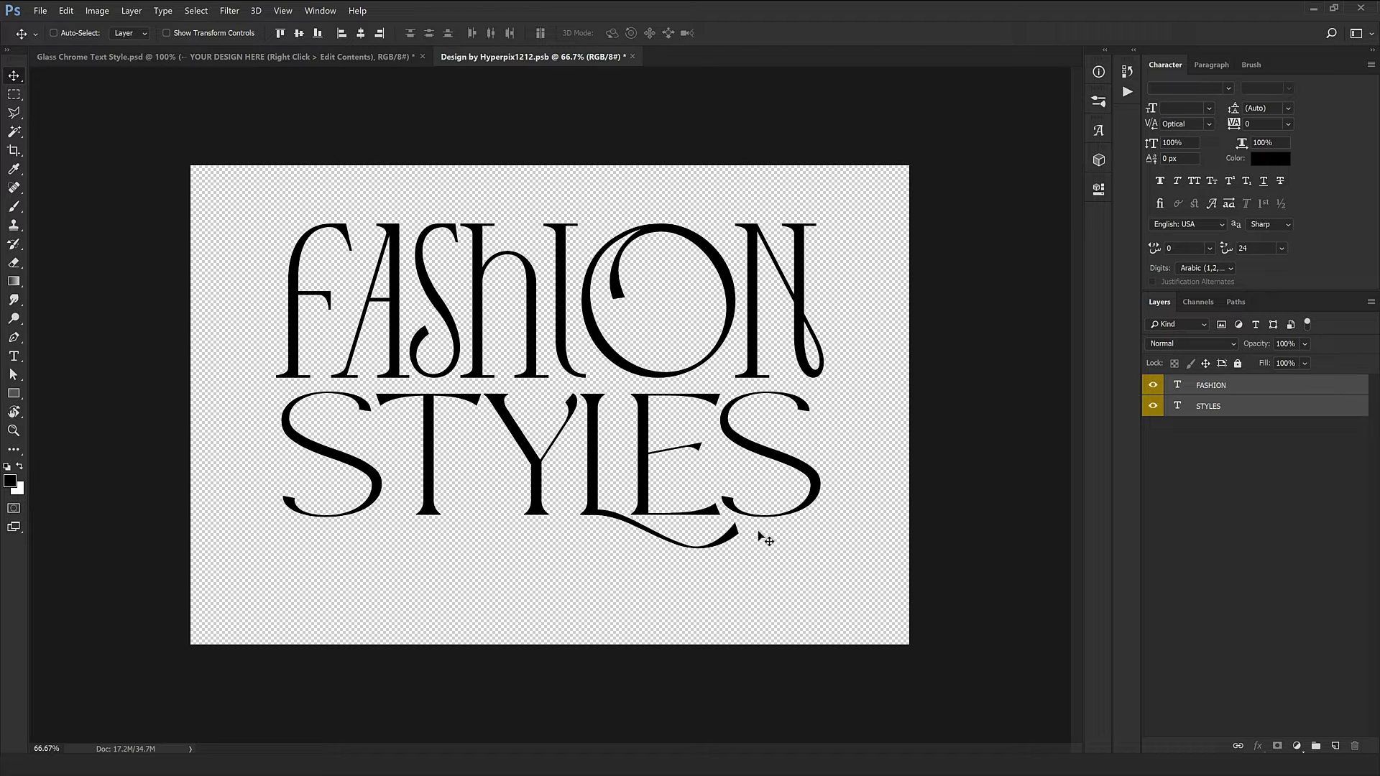
- Close the Design by Hyperpix1212.psb contents and save the changes
key(ctrl)
ctrl+click(693, 585)
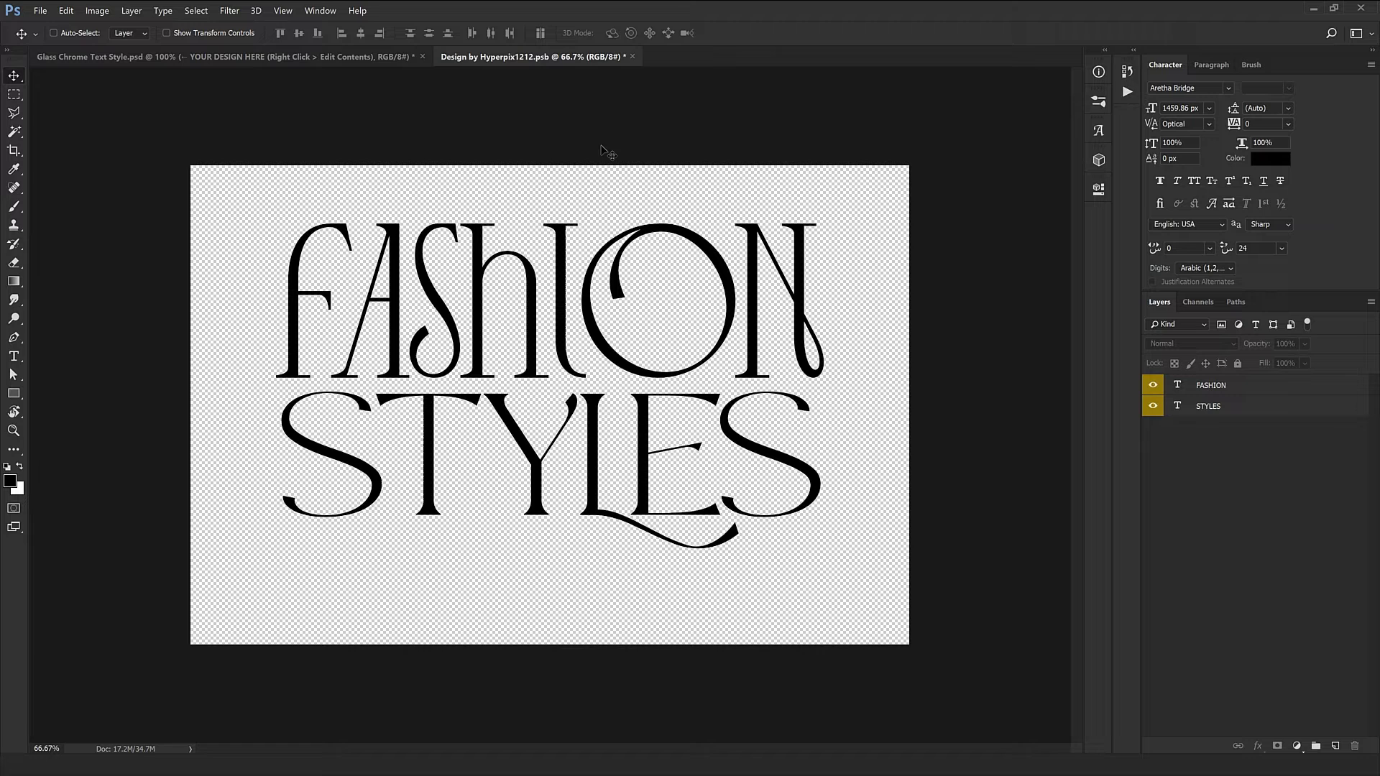
click(631, 58)
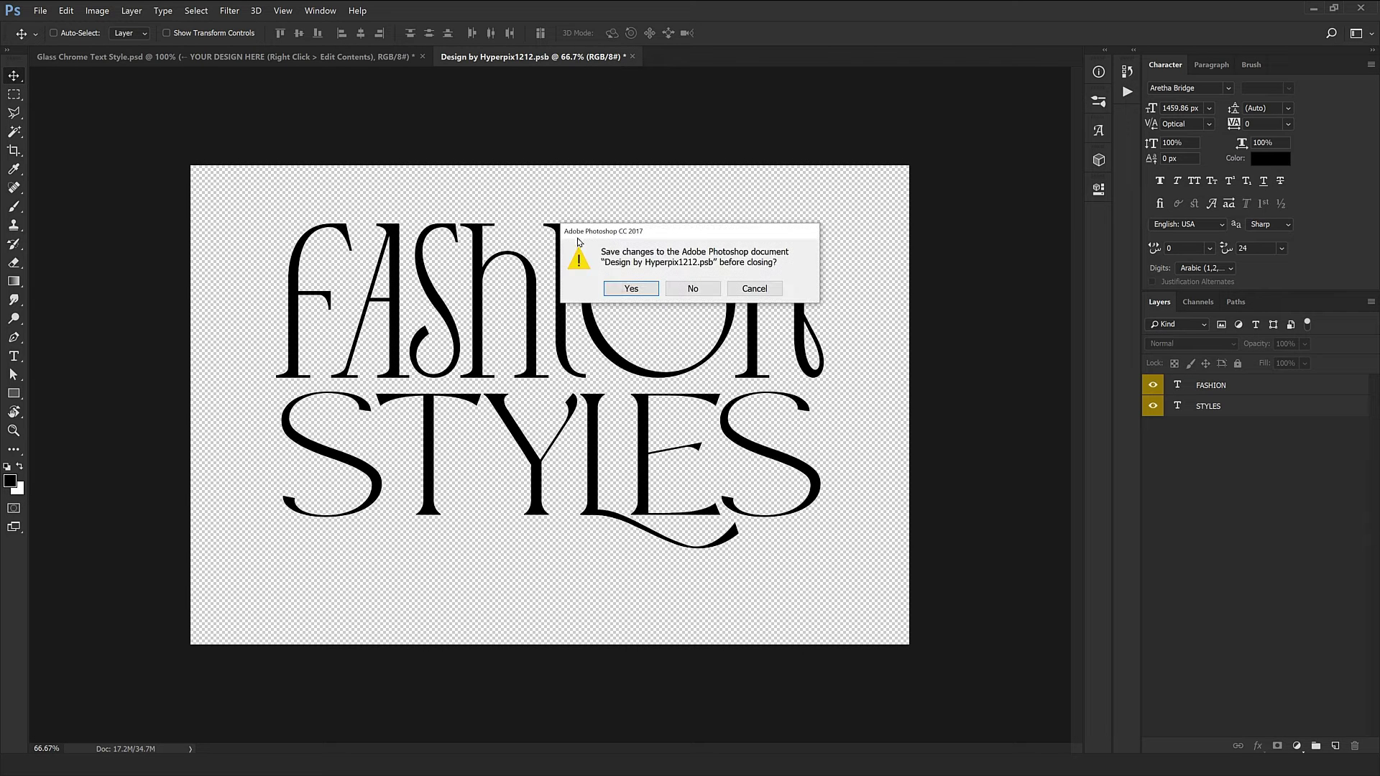
click(622, 288)
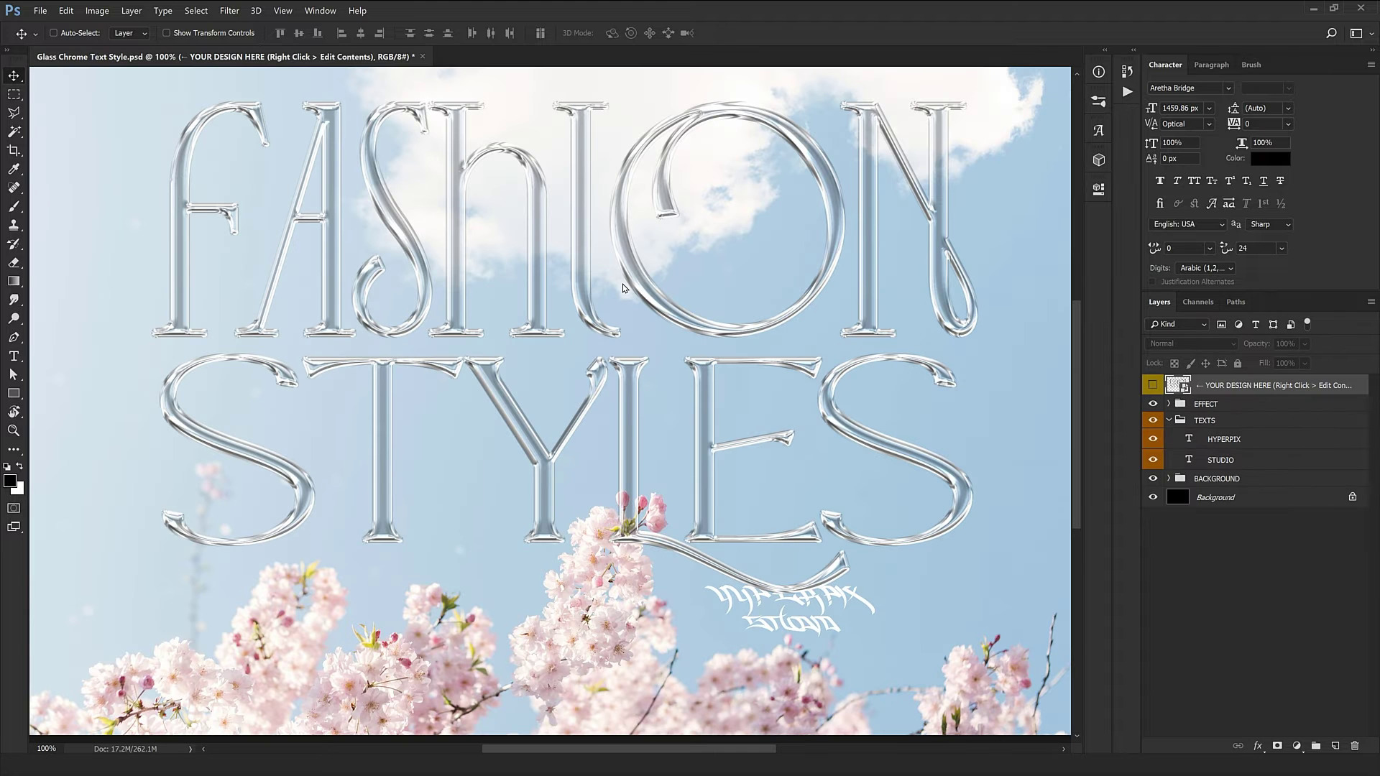
- Pan across the chrome lettering and zoom out to 66.7% to see the whole design
drag(334, 368, 389, 446)
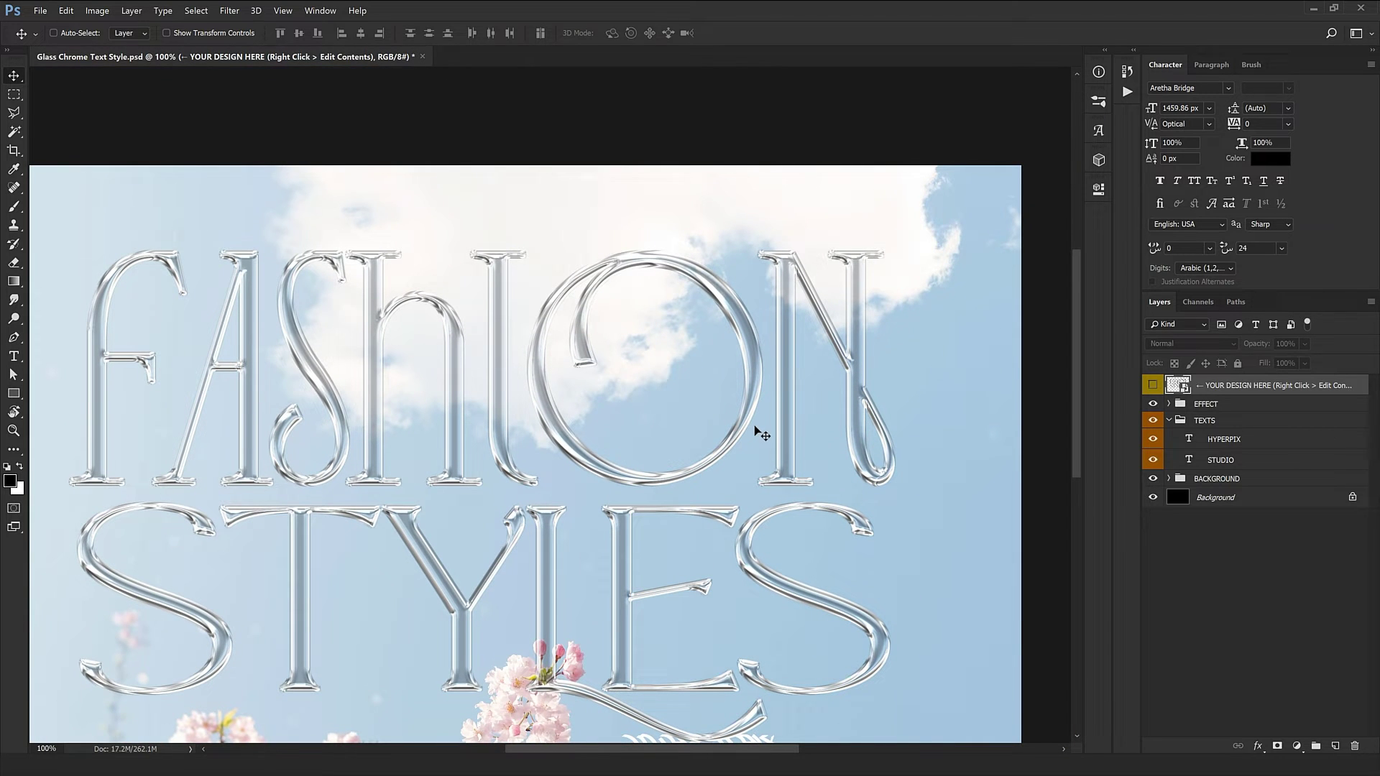
drag(351, 514, 477, 371)
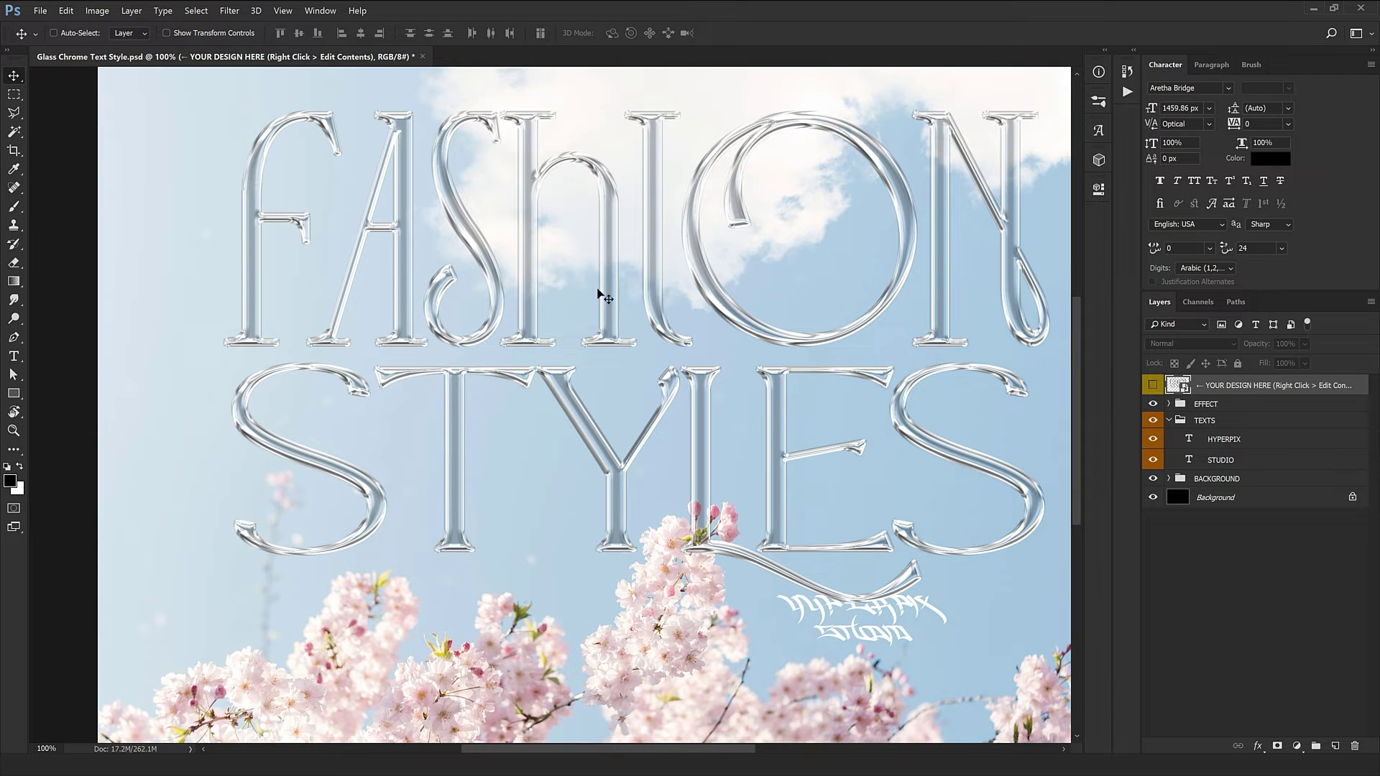
ctrl+alt+click(719, 351)
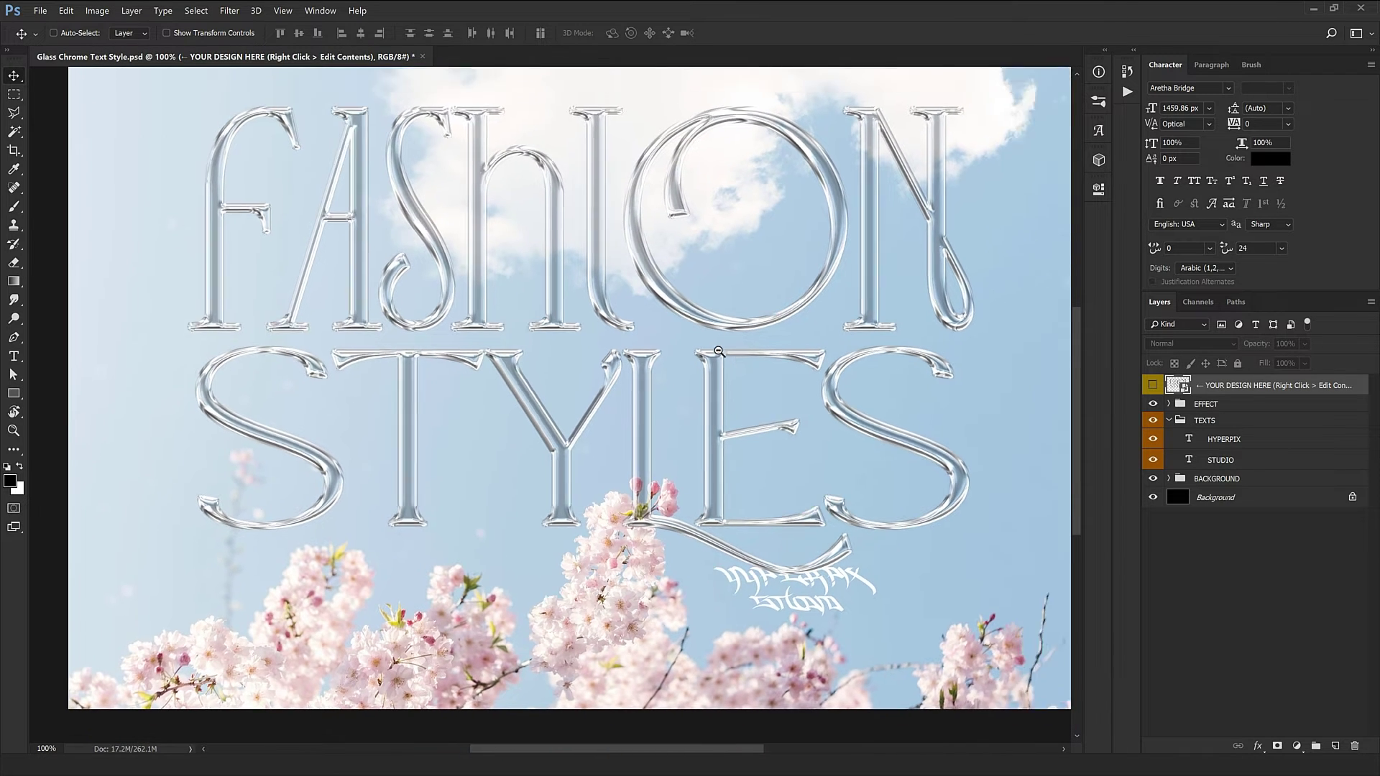
ctrl+alt+click(718, 351)
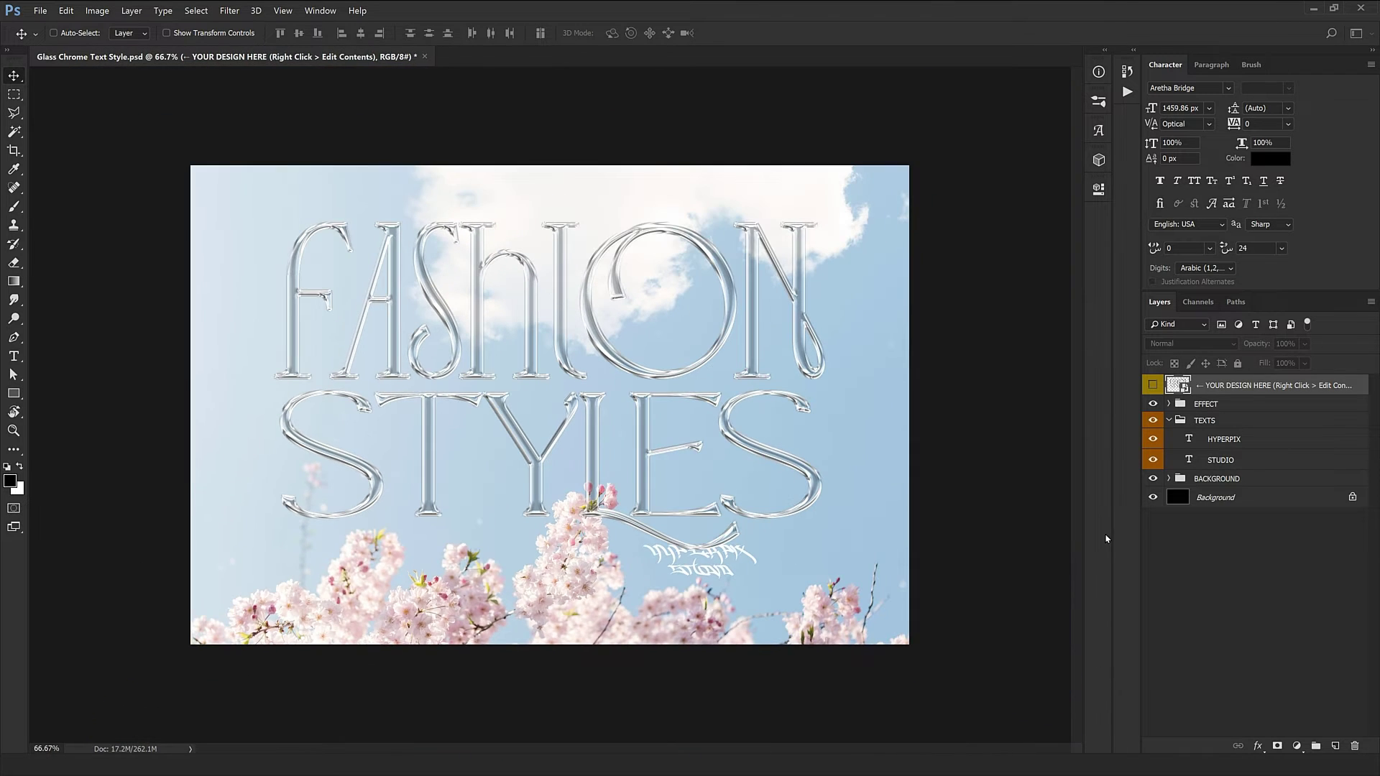
- Open the Bevel & Emboss settings of the CAHNGE GLASS COLOR layer in the EFFECT group
click(1169, 405)
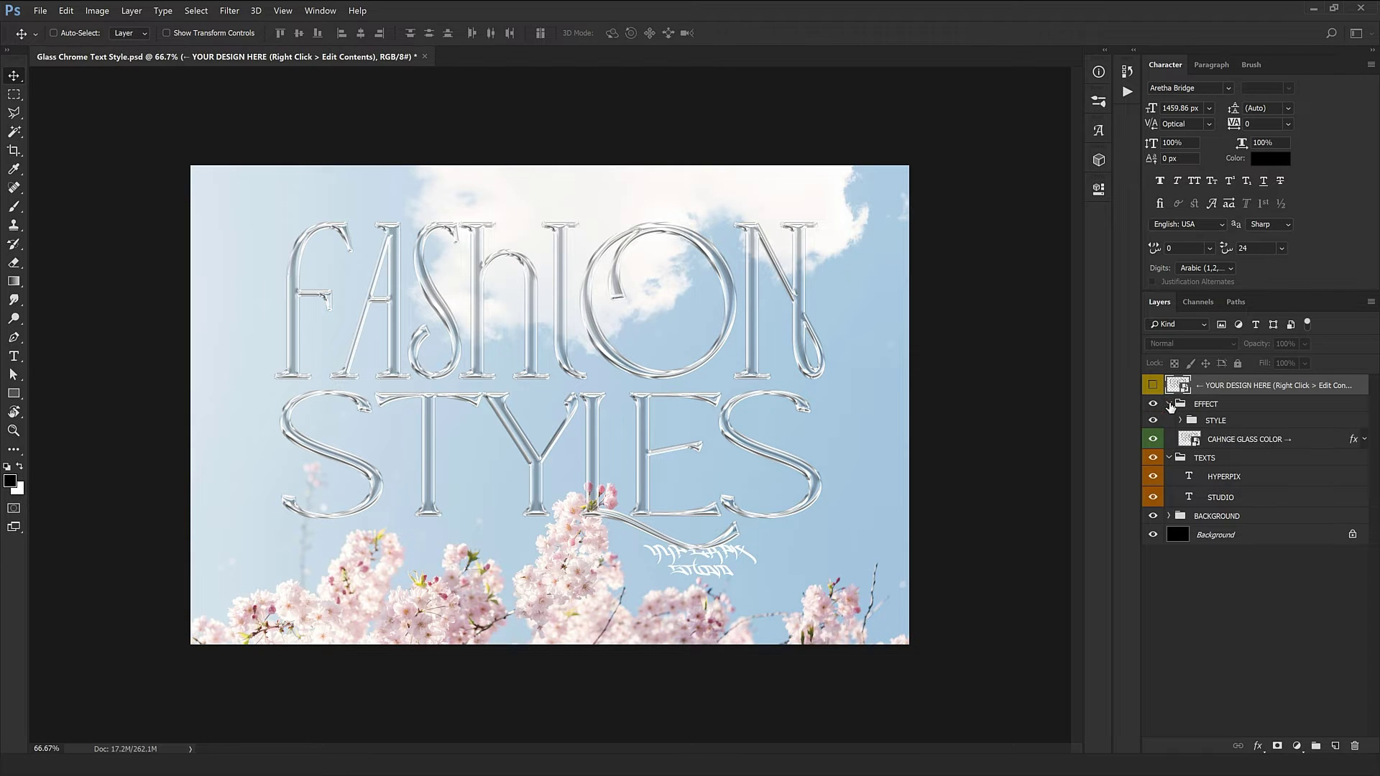
click(1244, 437)
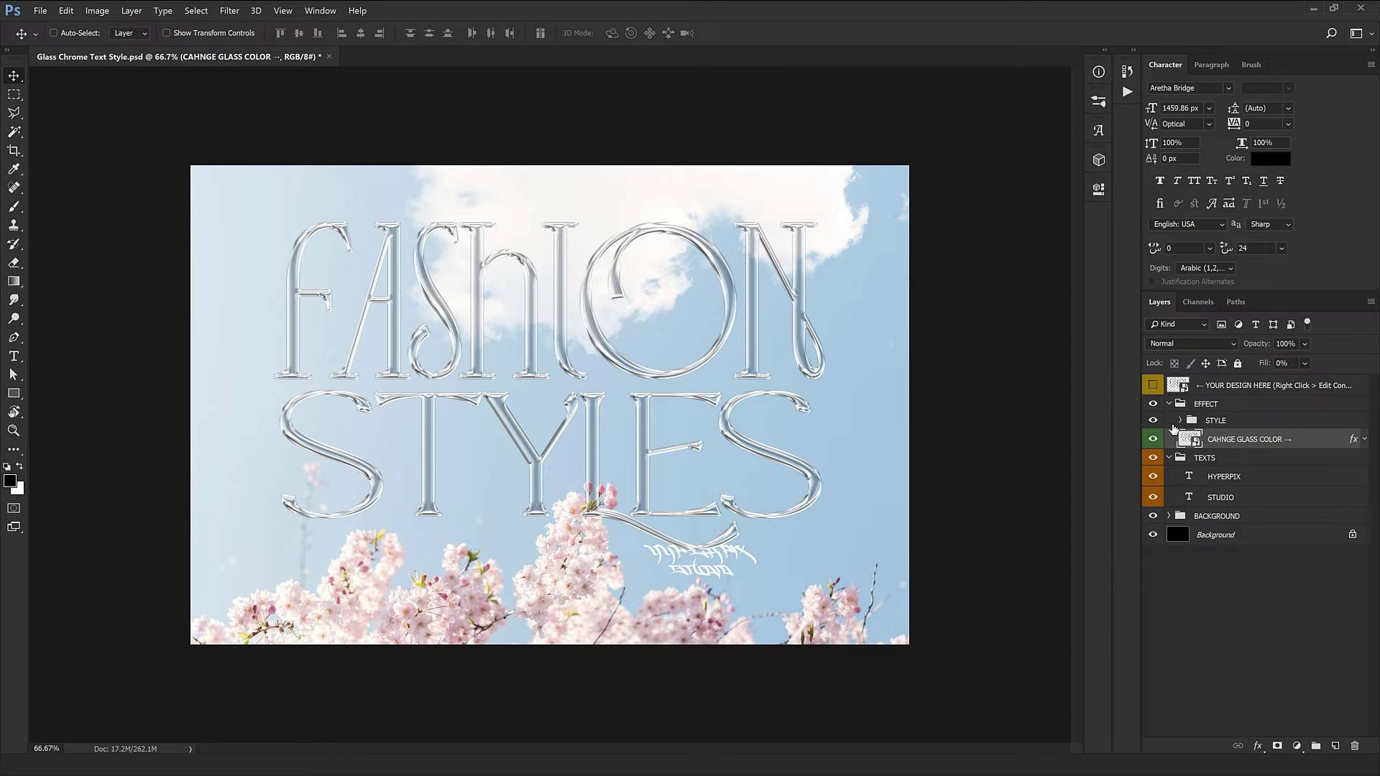
click(1365, 441)
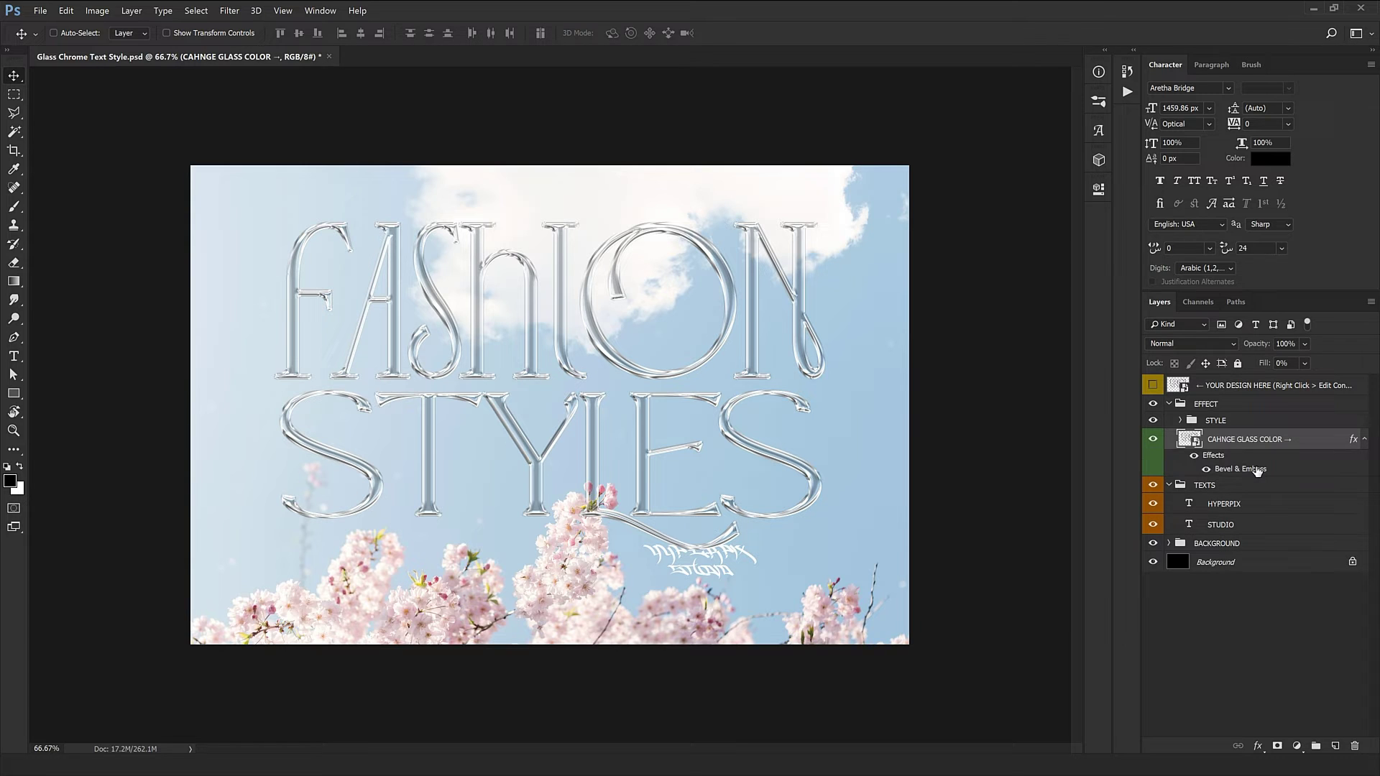
double_click(1257, 471)
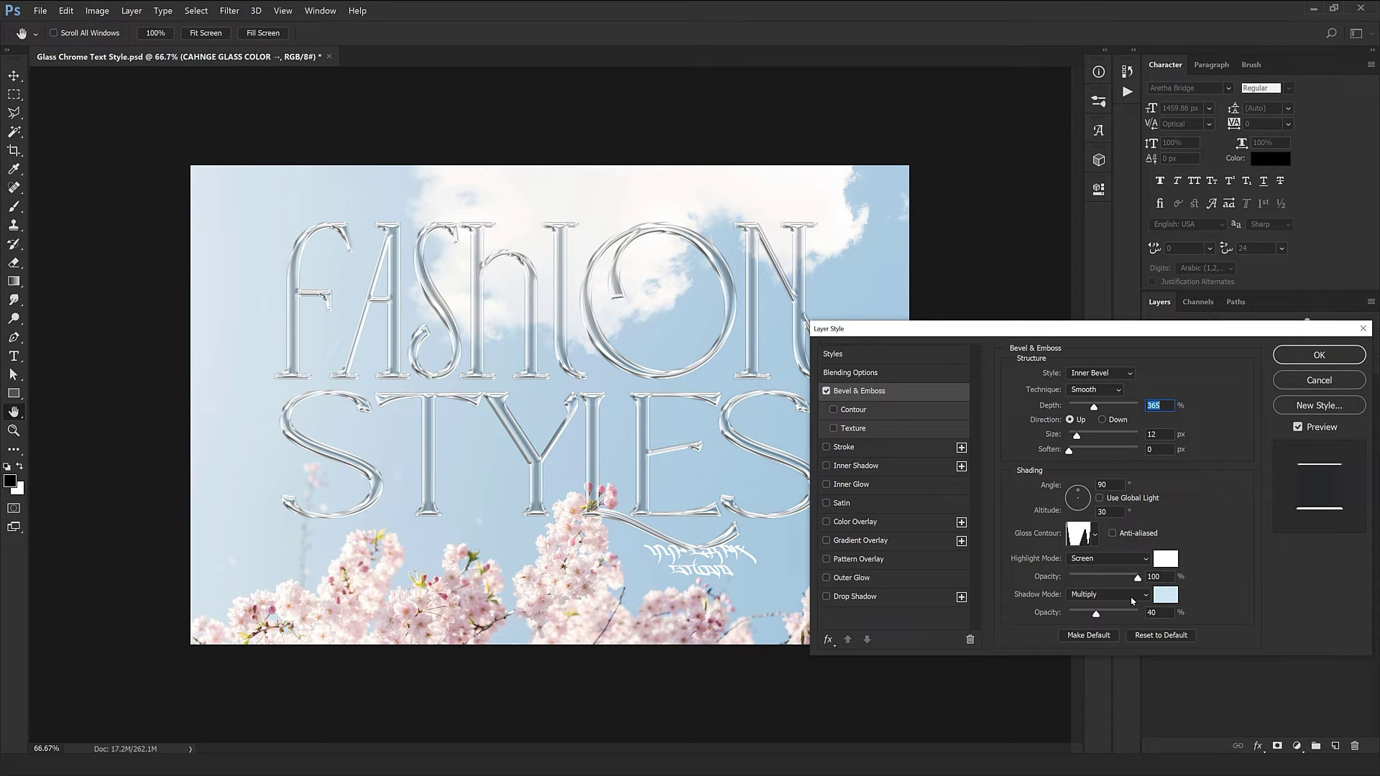
- Set the bevel Shadow Mode colour to pale pink e4b5bd sampled from the blossoms
click(1166, 594)
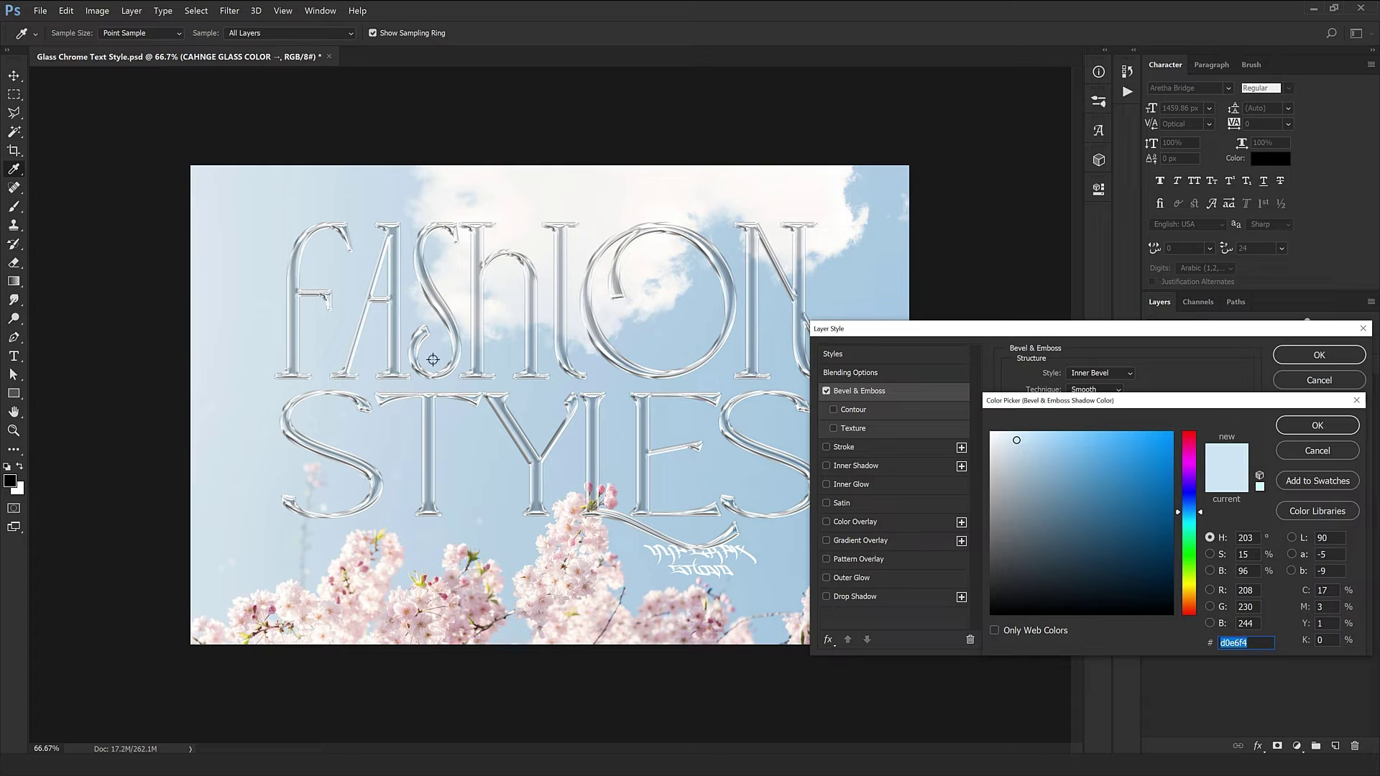
click(1018, 609)
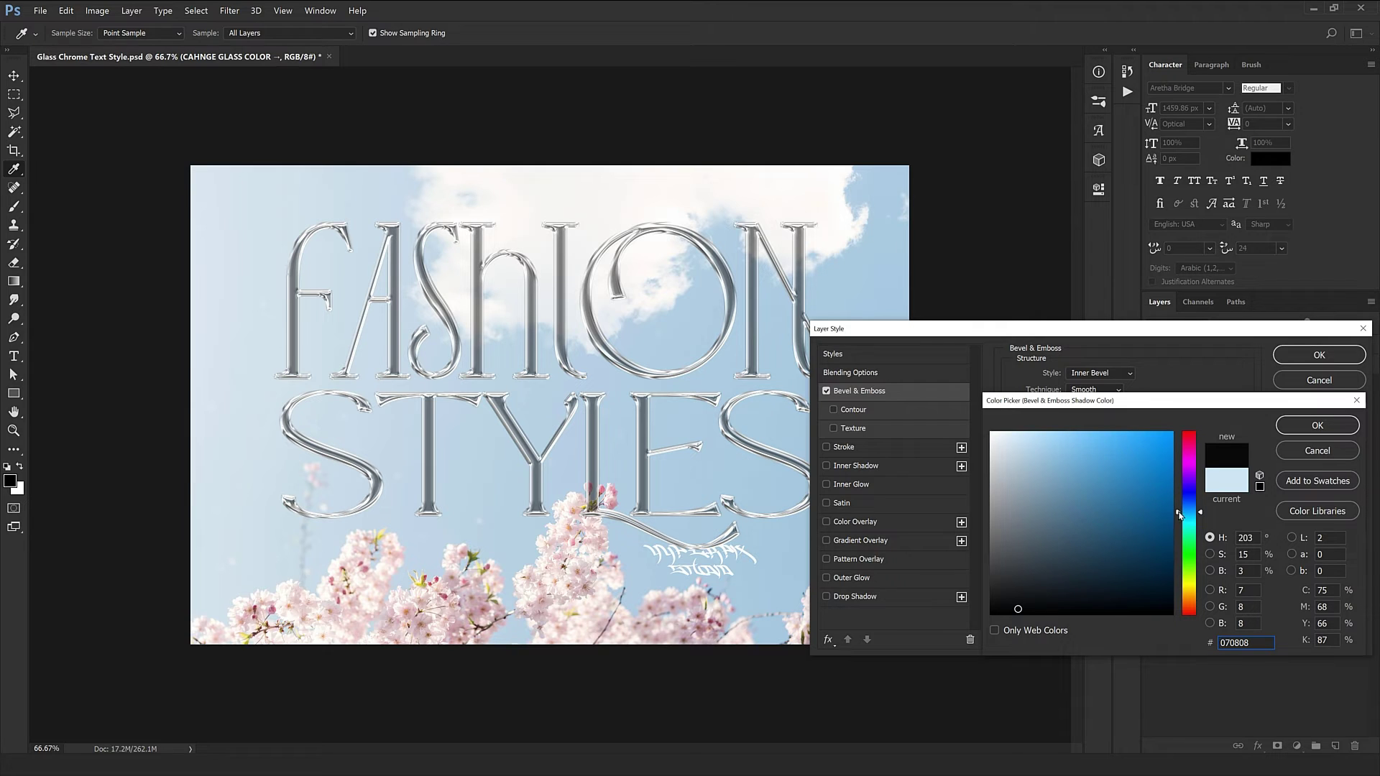
click(1186, 555)
click(1132, 432)
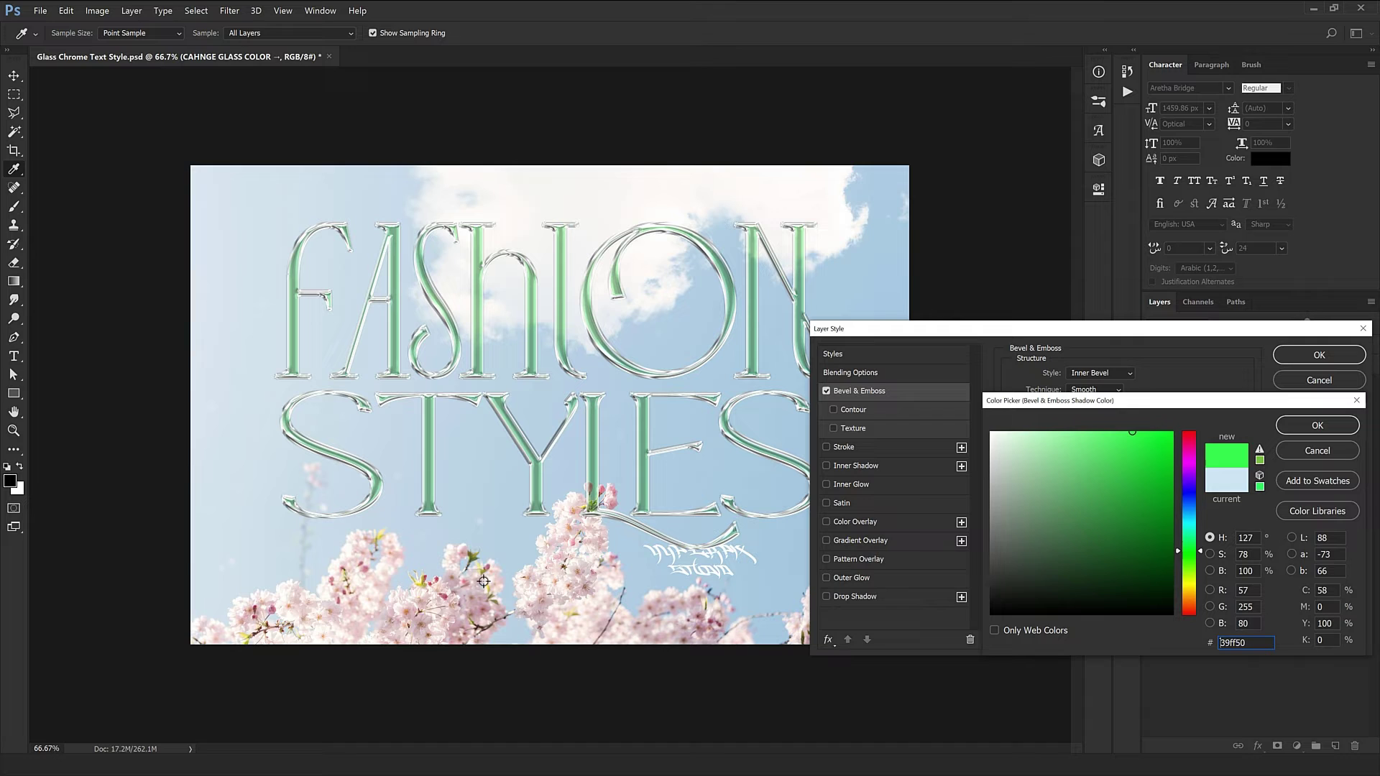
click(461, 558)
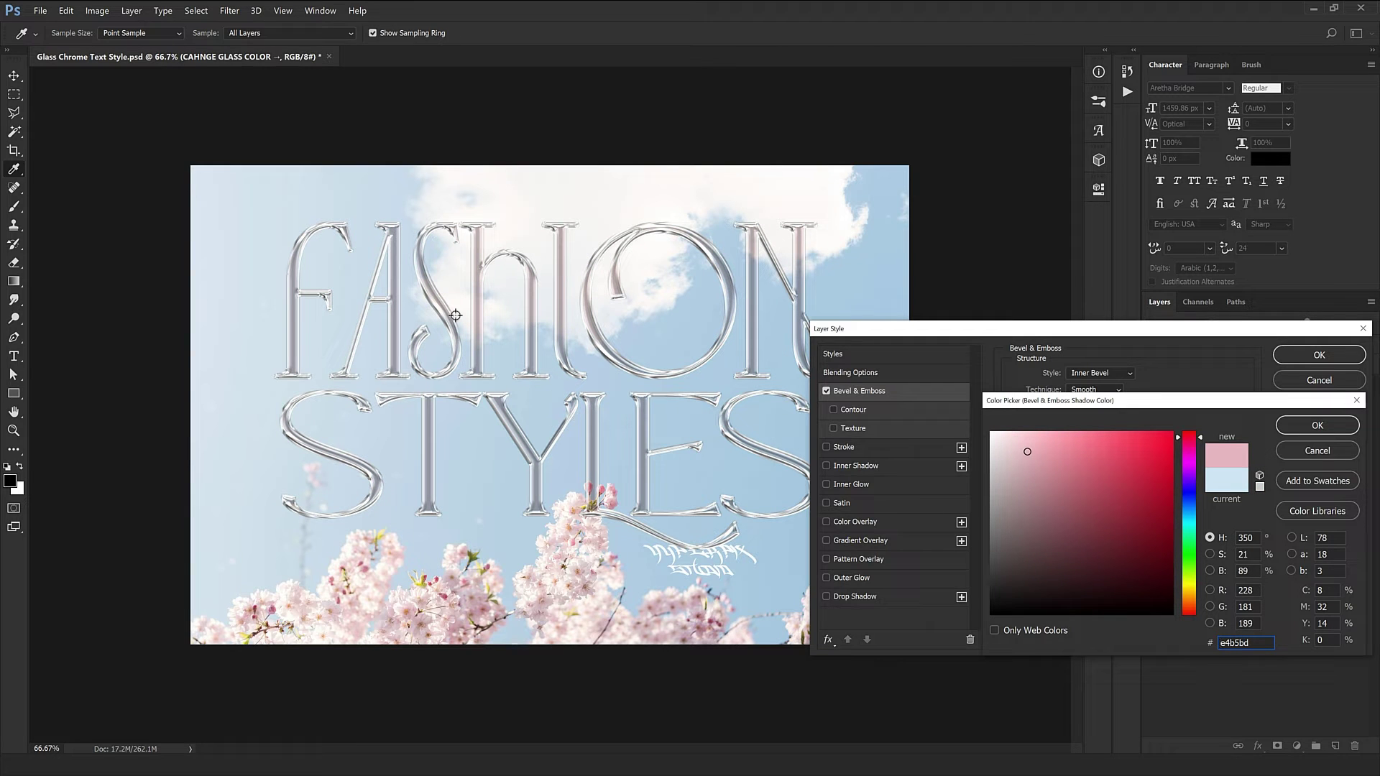
click(1317, 426)
click(1319, 355)
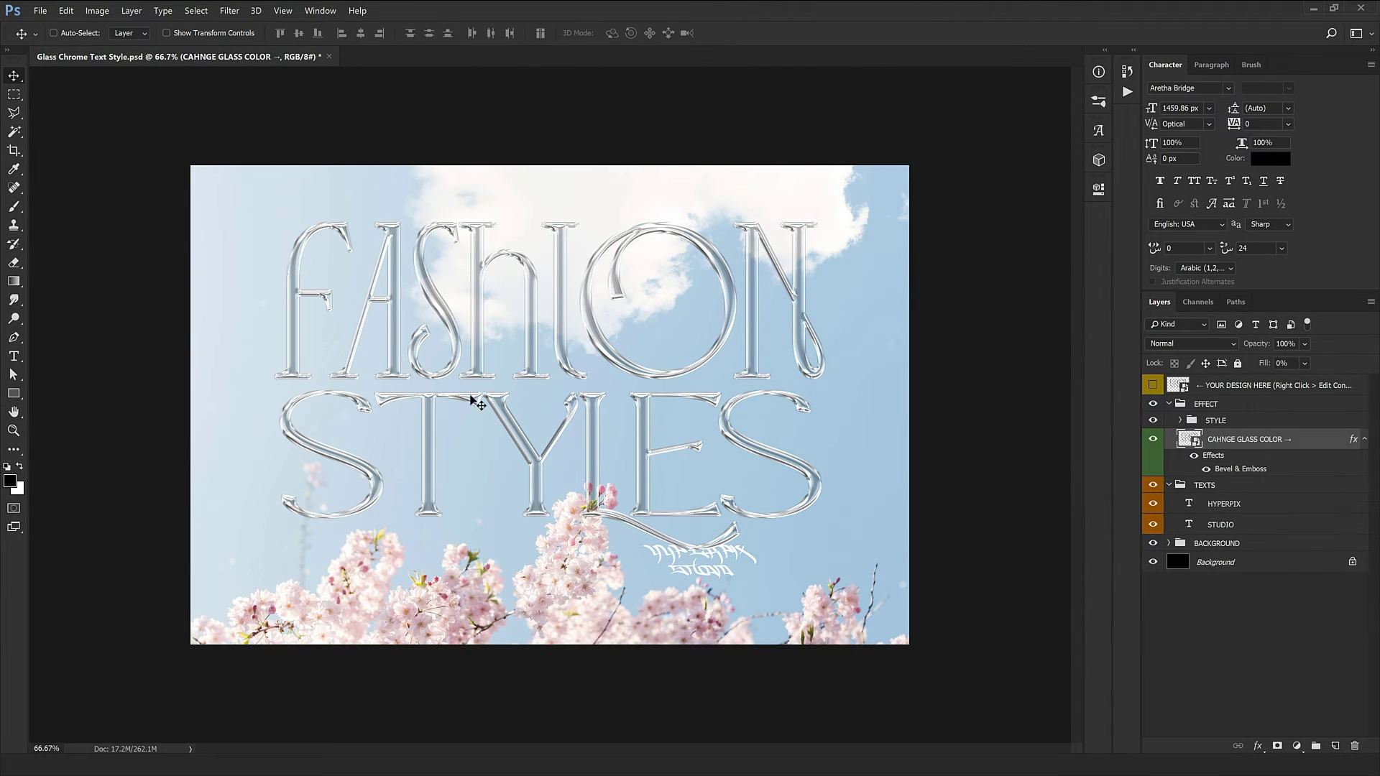
- Collapse the EFFECT group and select the Image layer inside BACKGROUND
click(1179, 404)
click(1168, 404)
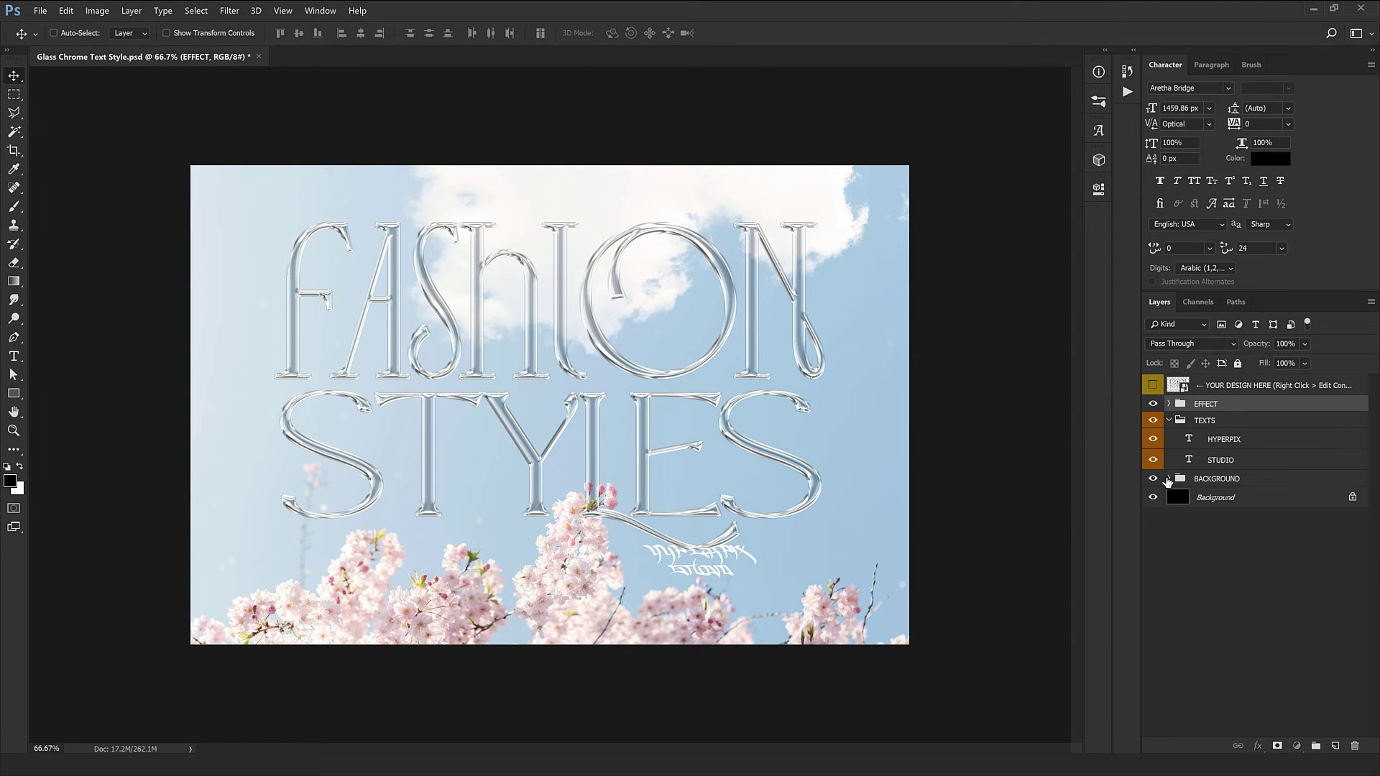
click(1168, 480)
click(1221, 497)
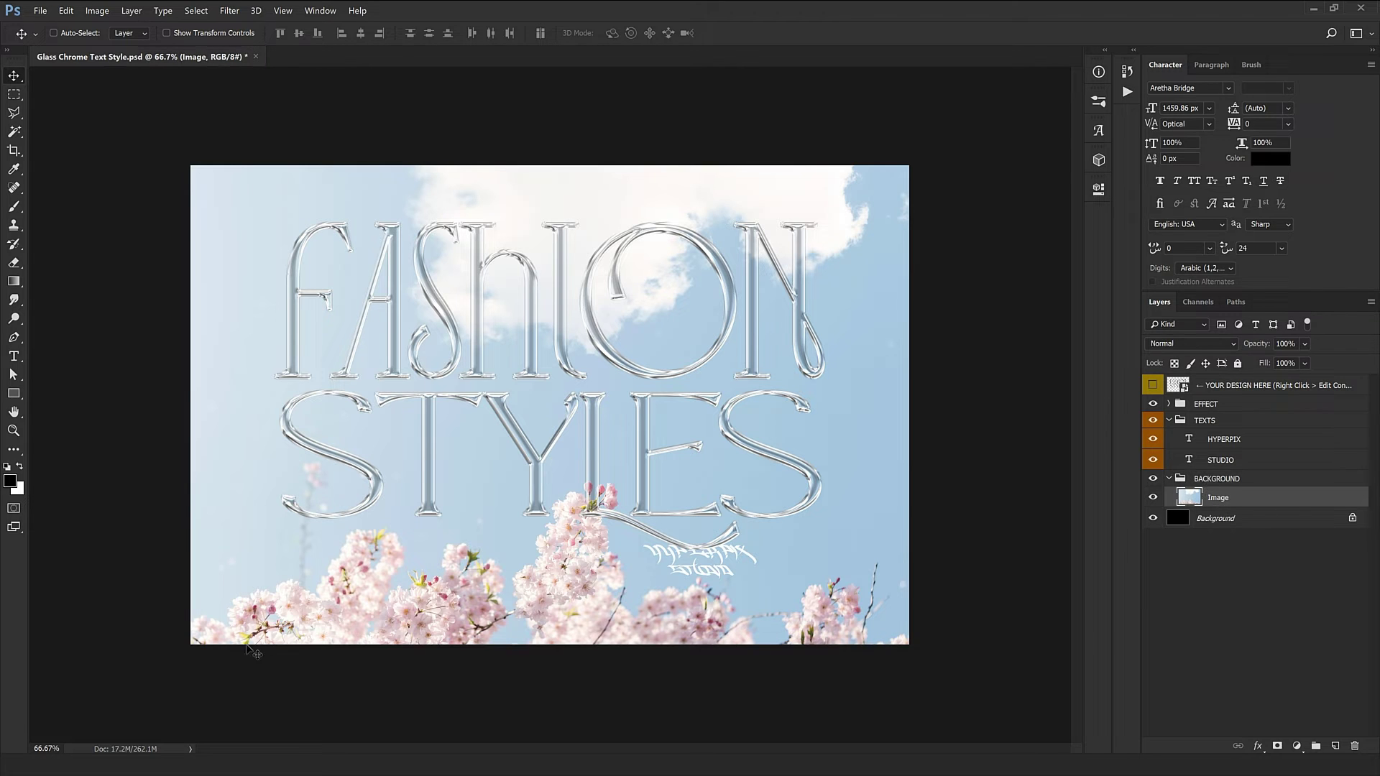
- Drag the desert photo from the file browser onto the canvas and enlarge it
key(alt+Tab)
drag(122, 133, 451, 529)
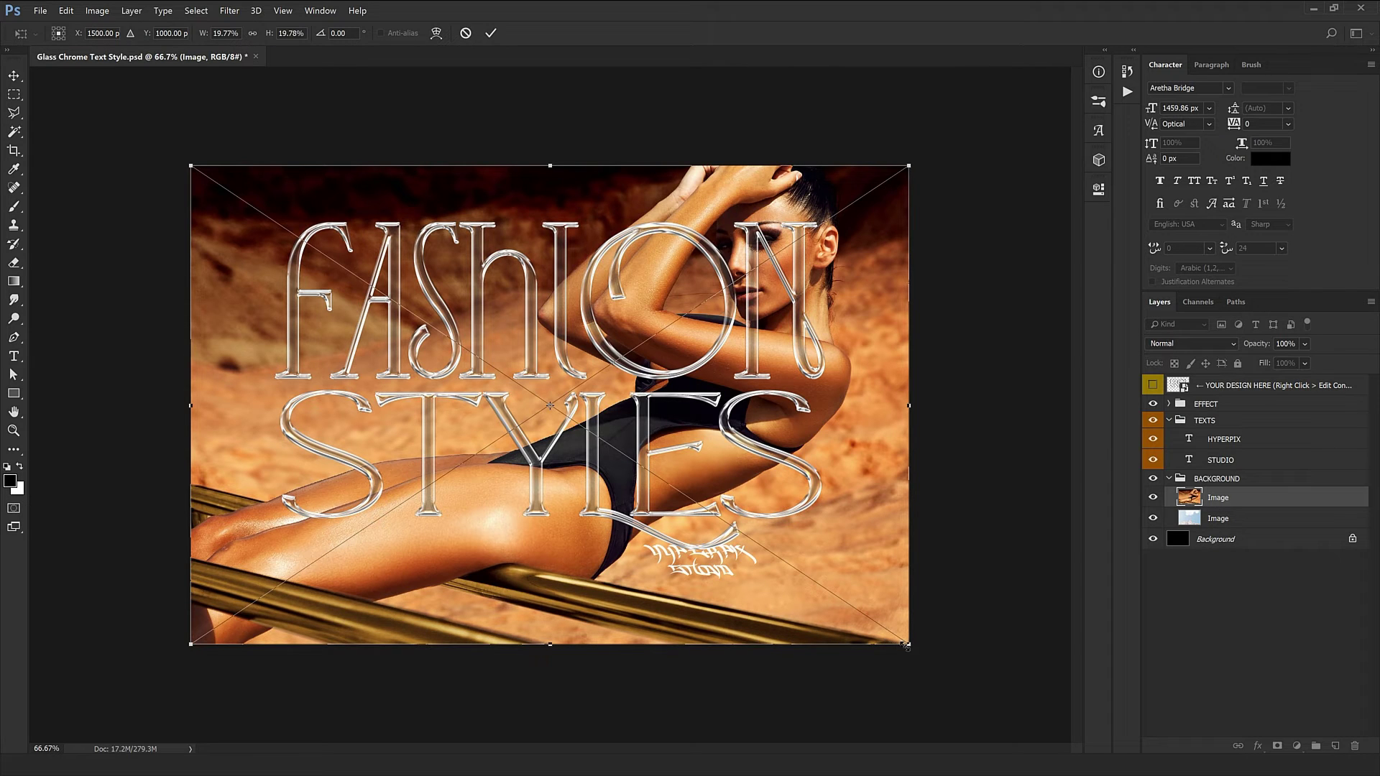
drag(191, 646, 145, 677)
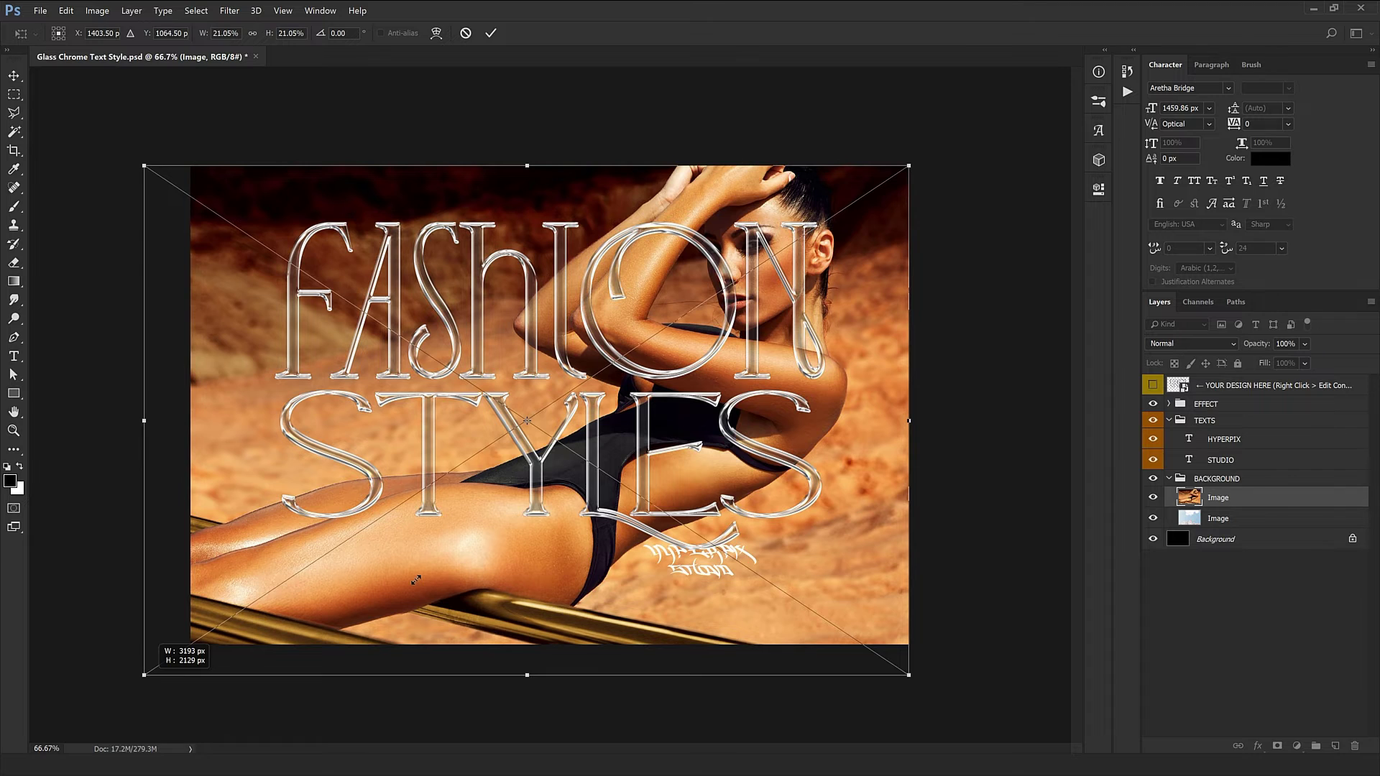
key(Return)
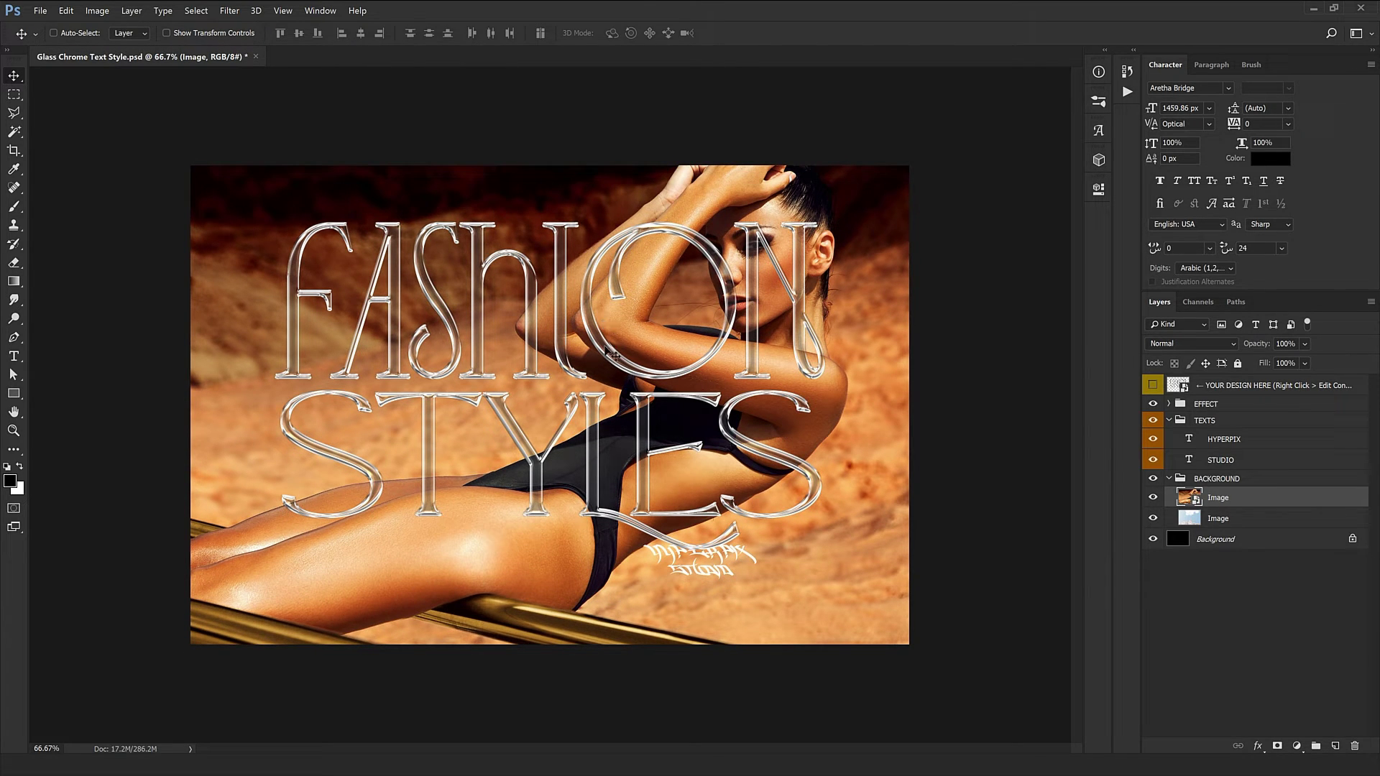
- Inspect the chrome lettering up close, then try moving the HYPERPIX STUDIO text and undo it
ctrl+click(825, 224)
ctrl+click(825, 224)
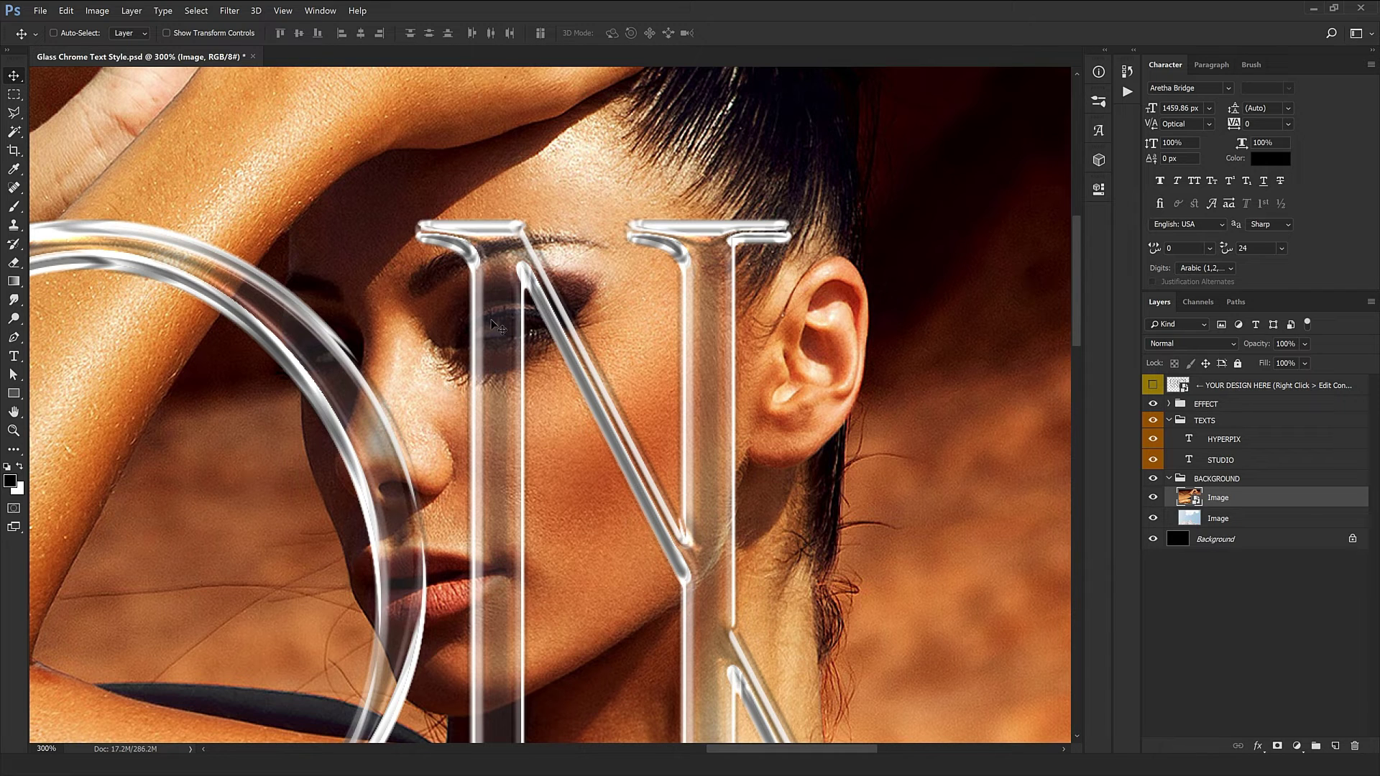
key(ctrl+0)
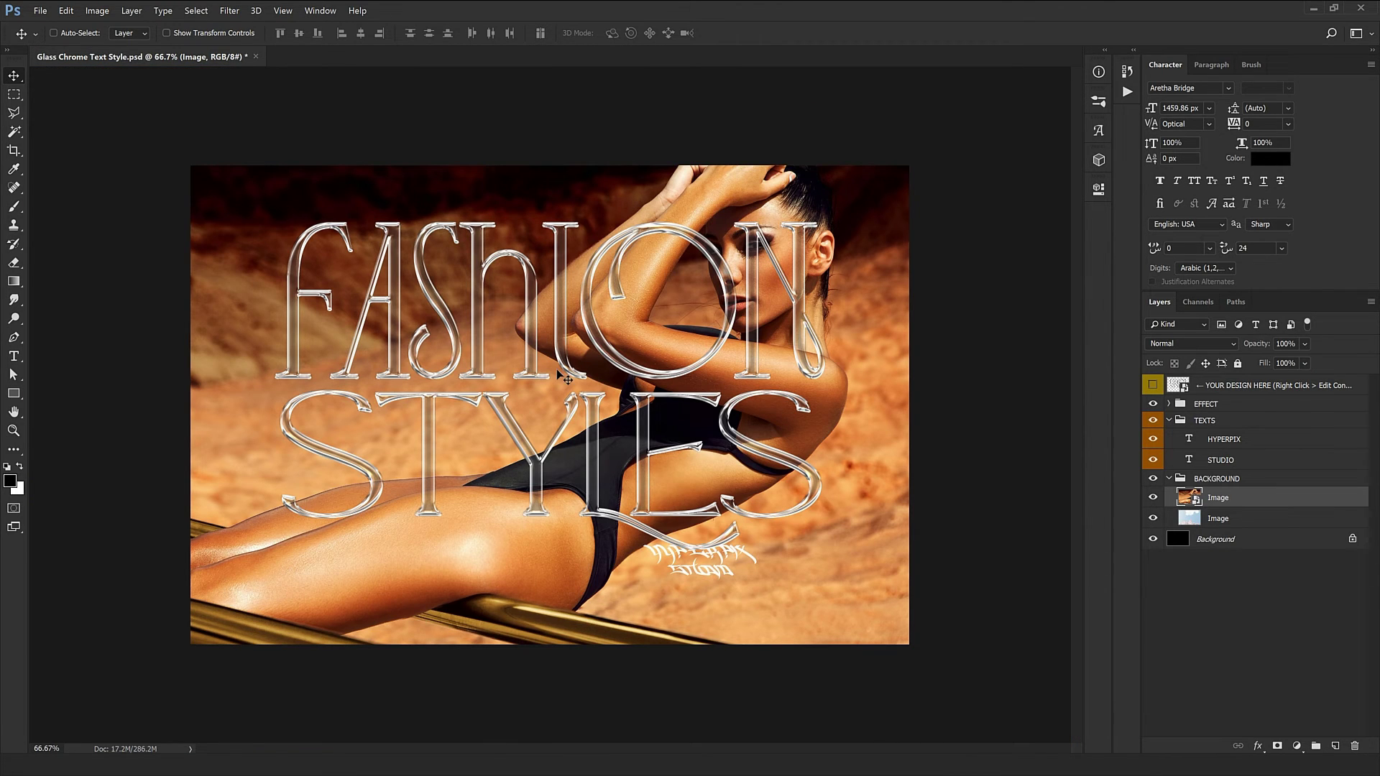
click(1218, 461)
click(1199, 426)
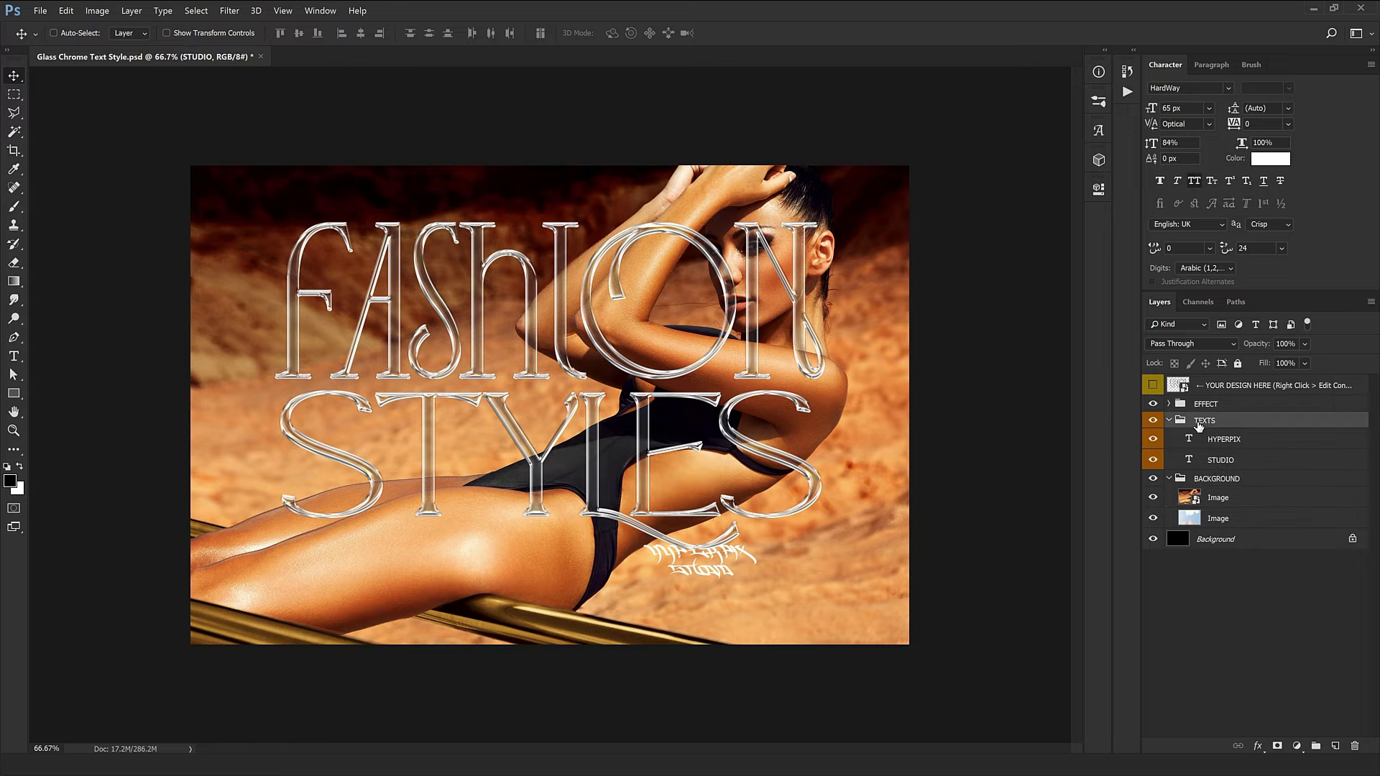
drag(653, 454, 503, 450)
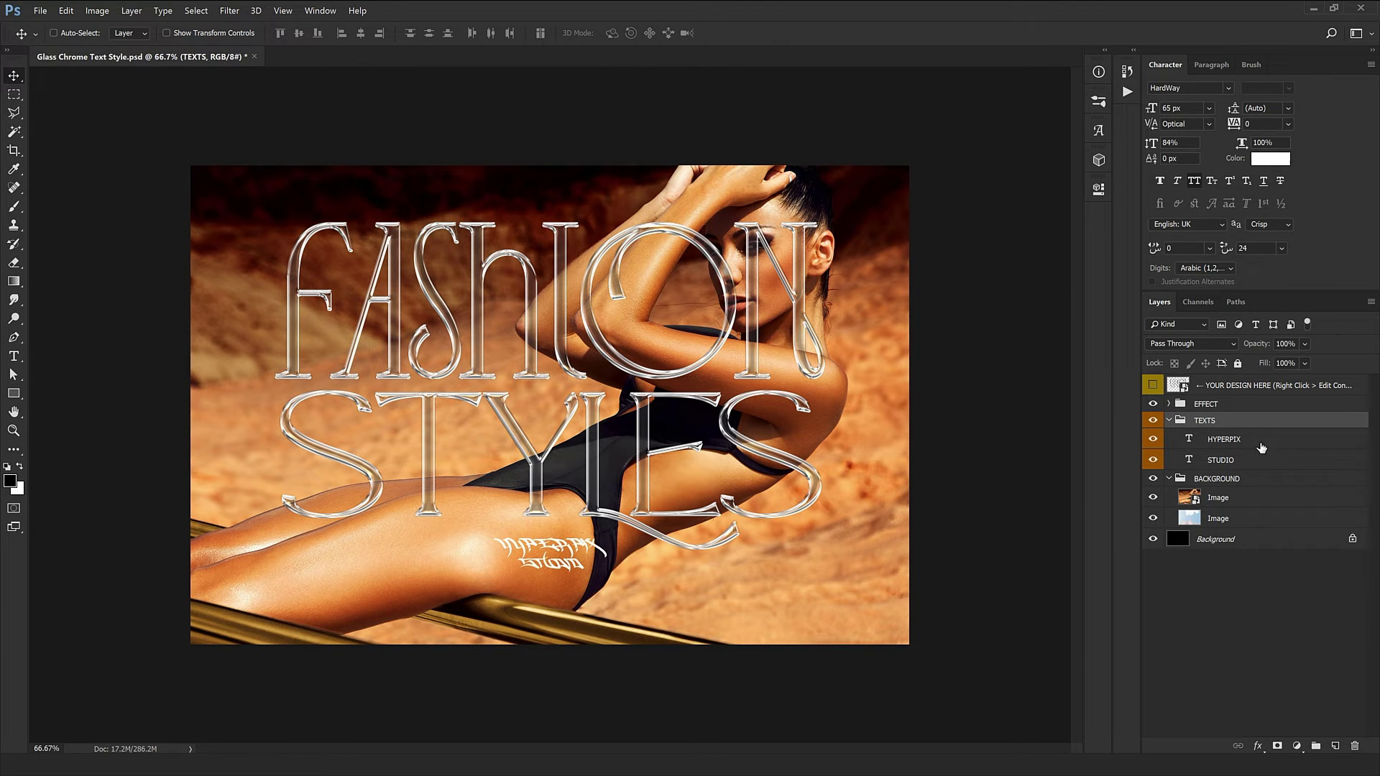
key(ctrl+z)
- Hide the TEXTS group and move the FASHION STYLES chrome text slightly lower
click(1153, 420)
click(1206, 404)
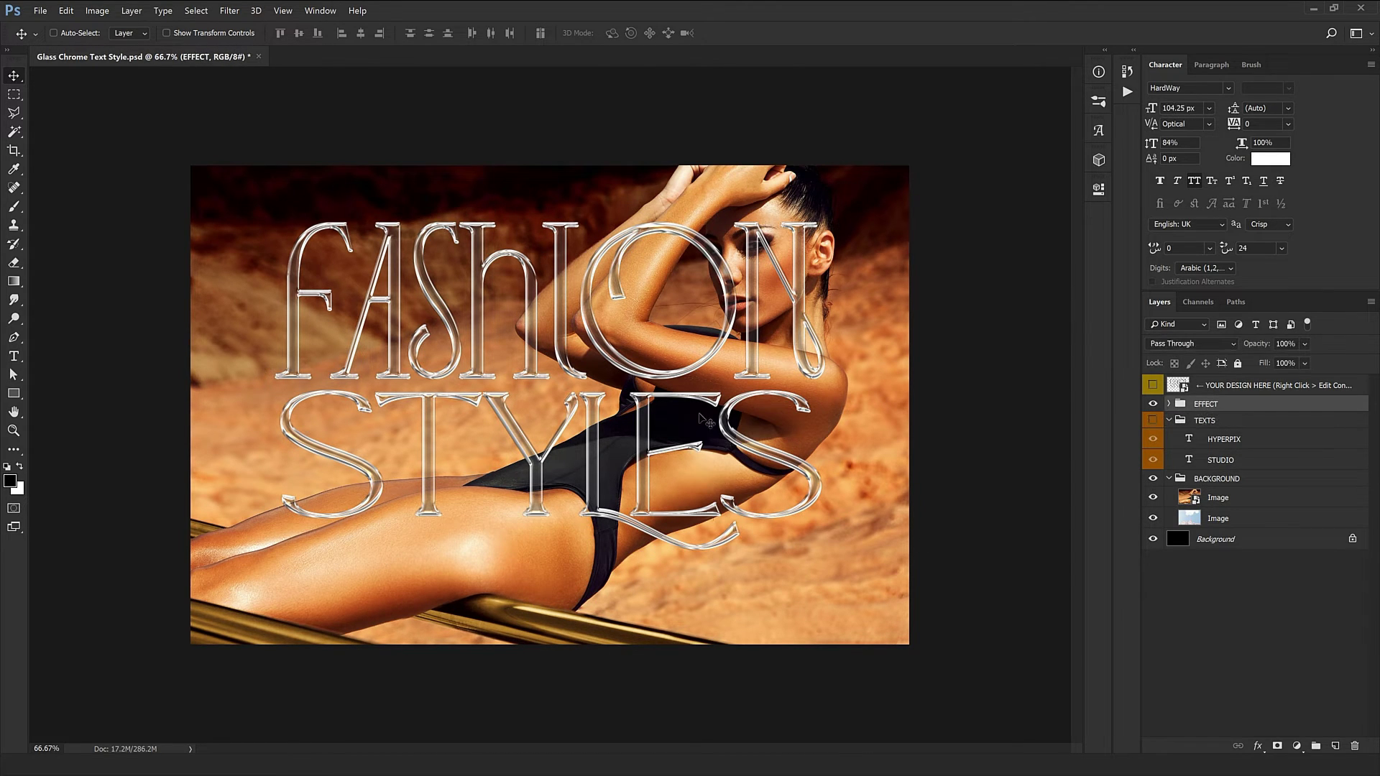
drag(706, 421, 698, 451)
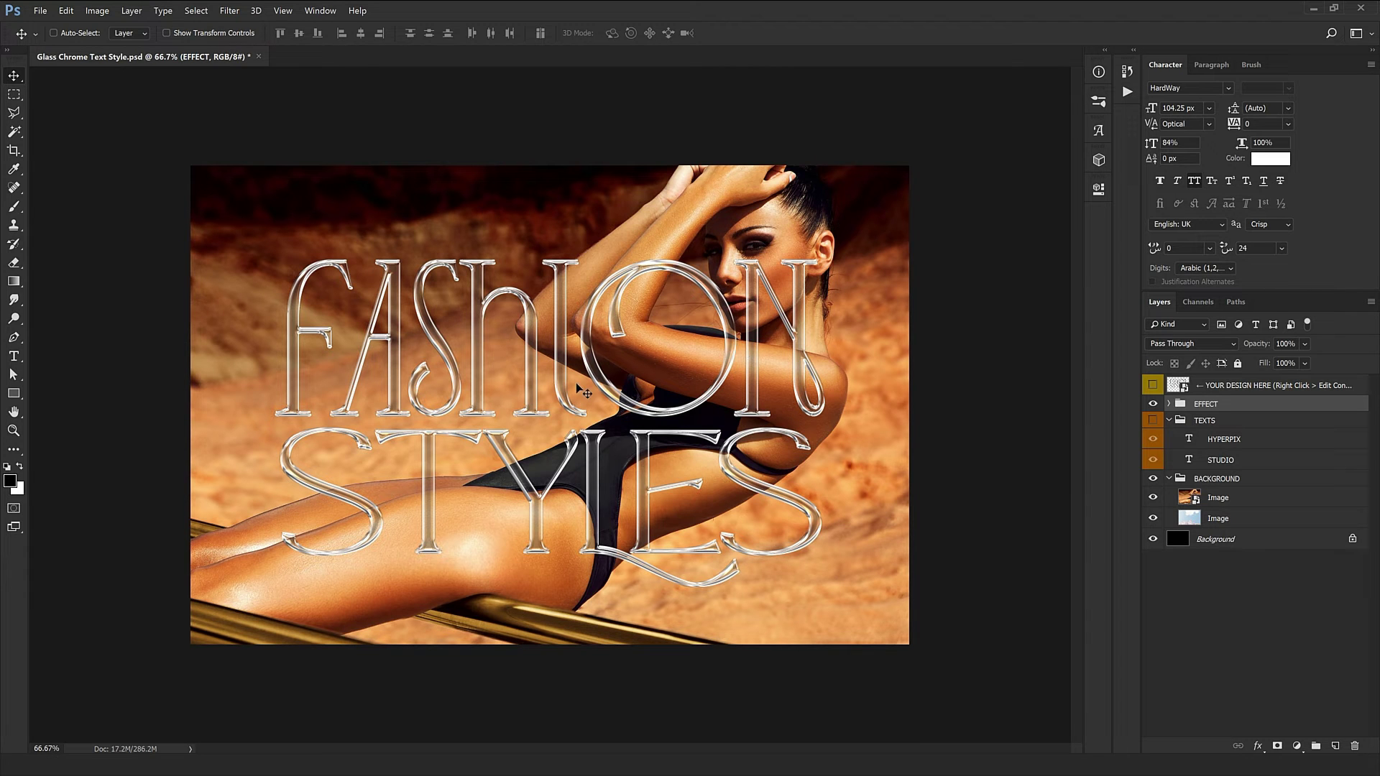
key(ctrl+plus)
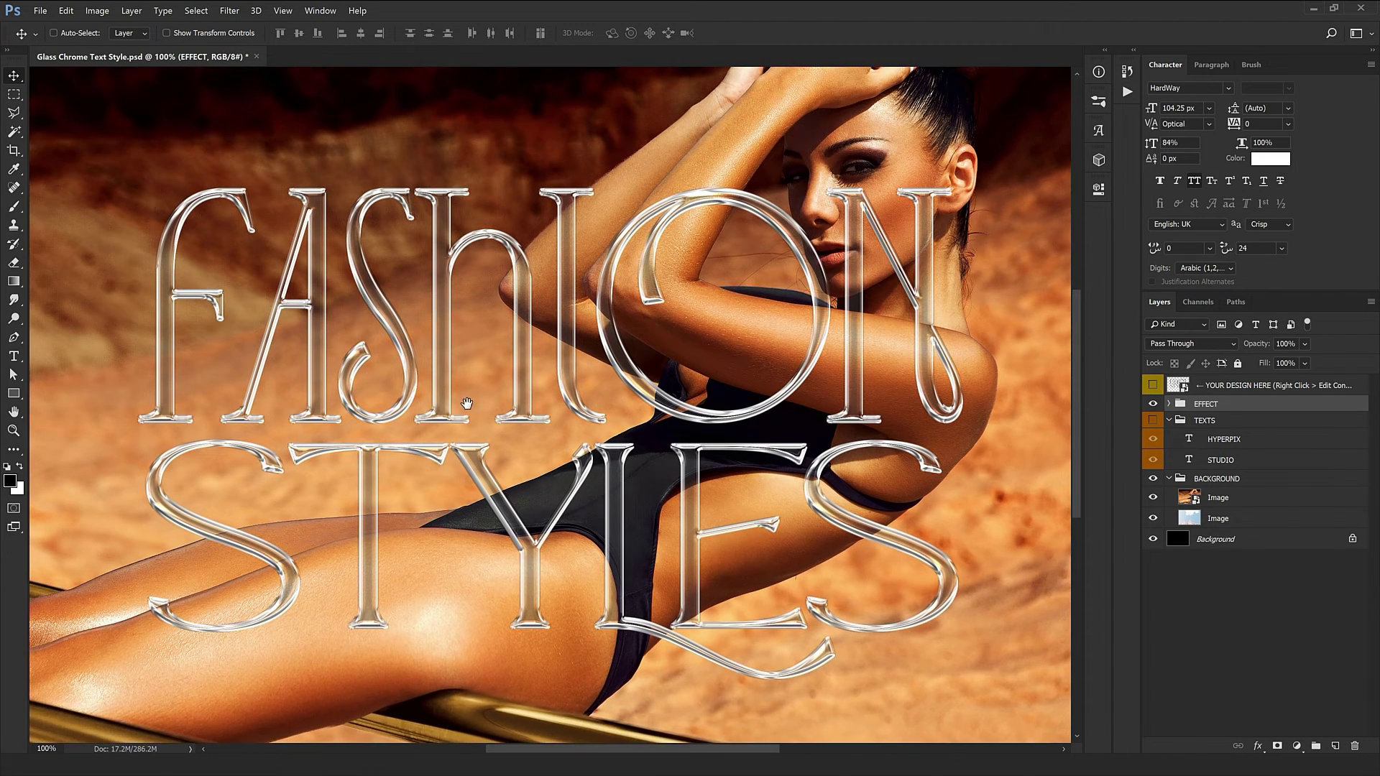
drag(466, 403, 522, 322)
key(ctrl+minus)
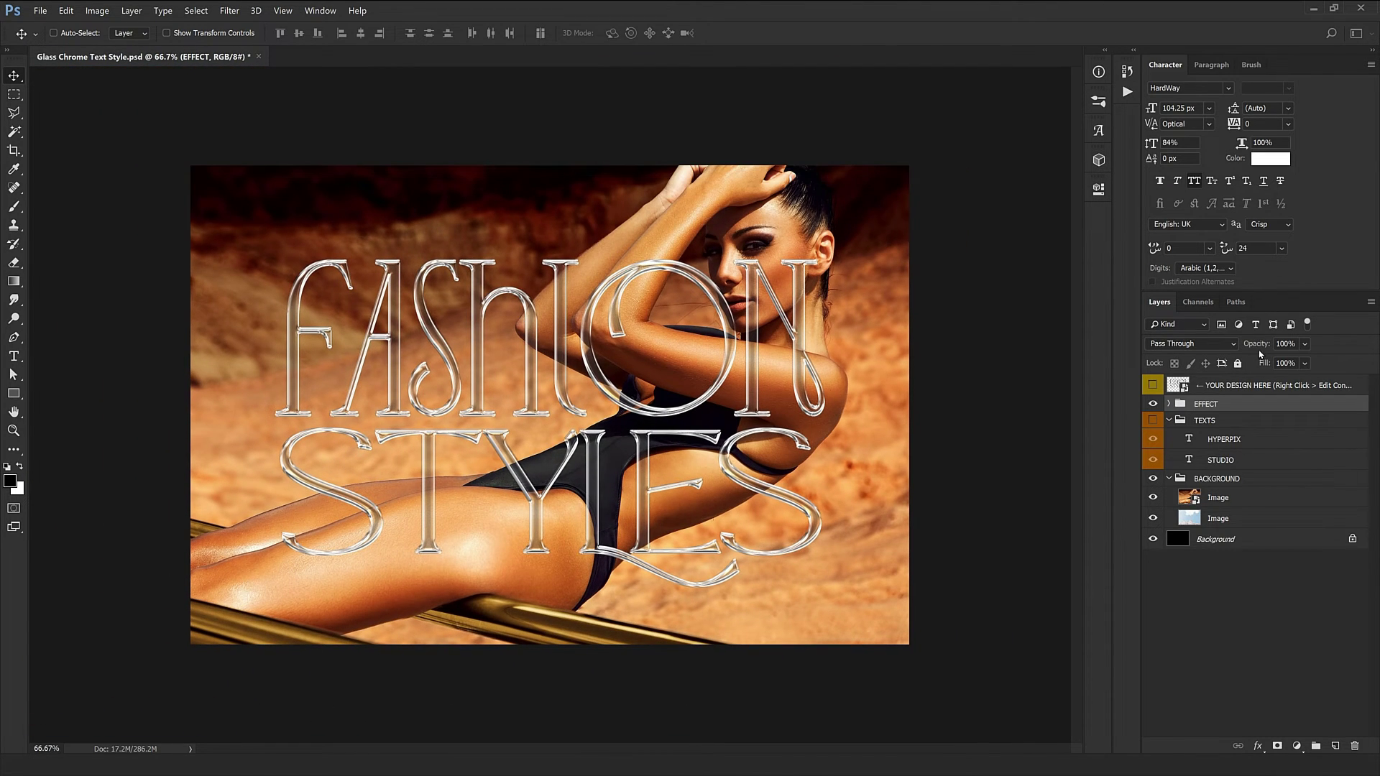
right_click(1252, 386)
- Open the smart object's contents and bring the Jaguar logo from logo.png into it
click(1144, 394)
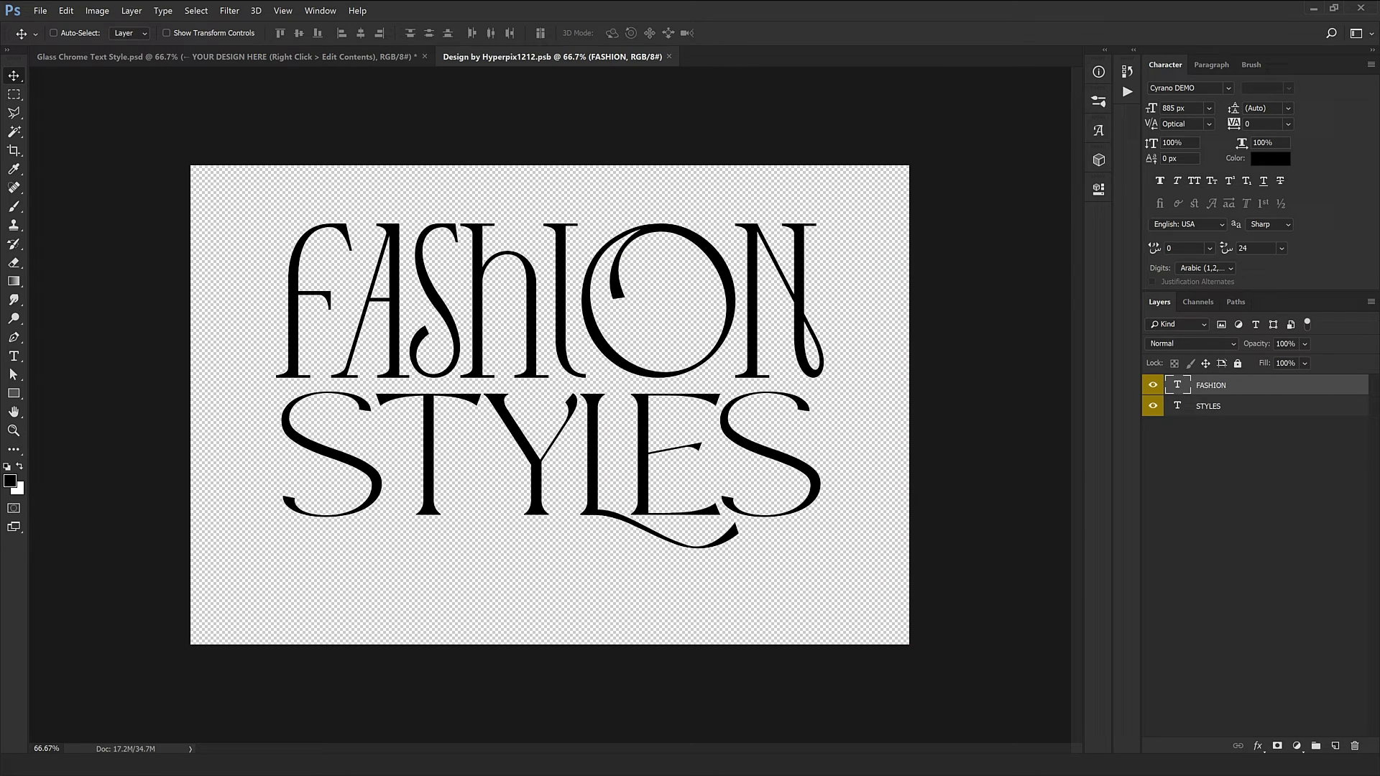
key(alt+Tab)
drag(180, 136, 755, 56)
drag(678, 268, 564, 380)
- Hide the FASHION and STYLES layers, close logo.png unsaved, then save the contents
click(1260, 407)
shift+click(1215, 427)
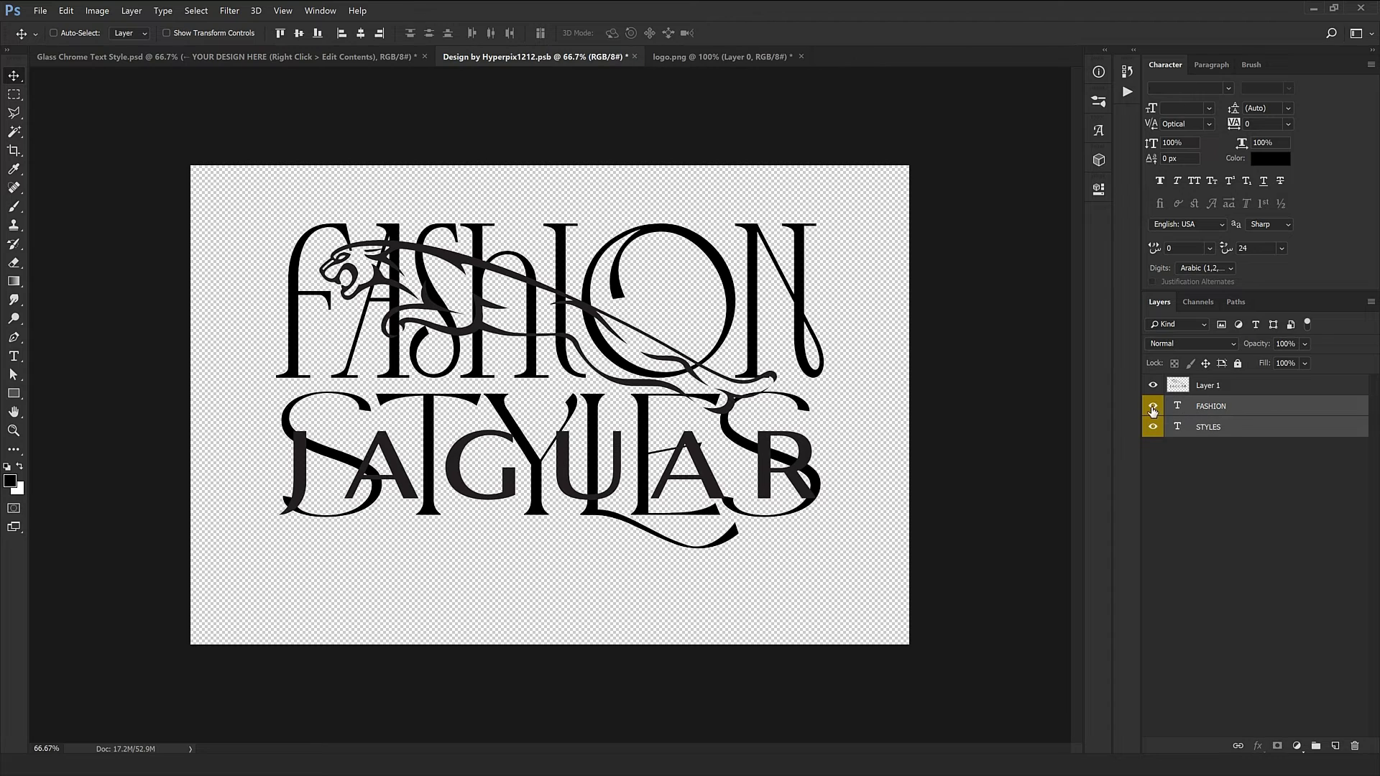
drag(1153, 410, 1153, 427)
click(801, 56)
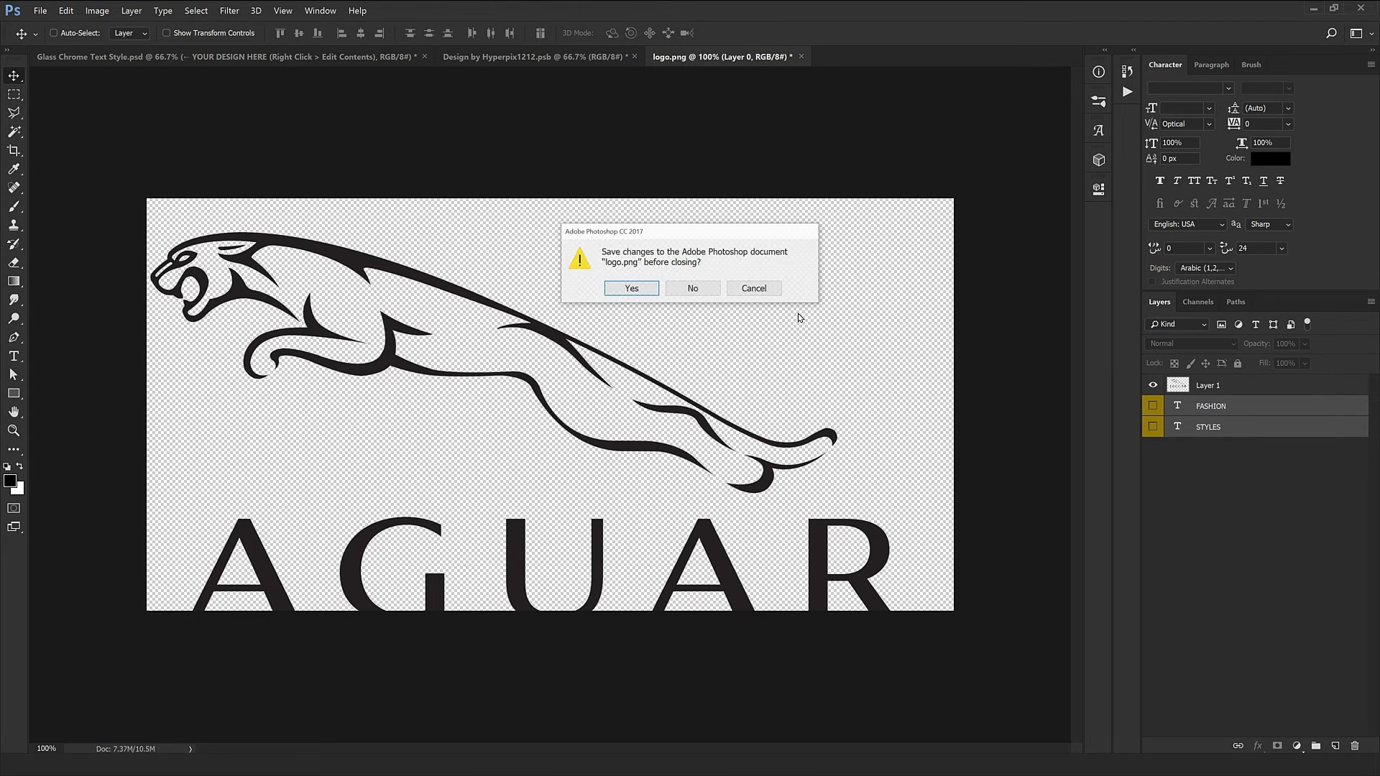
click(694, 289)
click(635, 57)
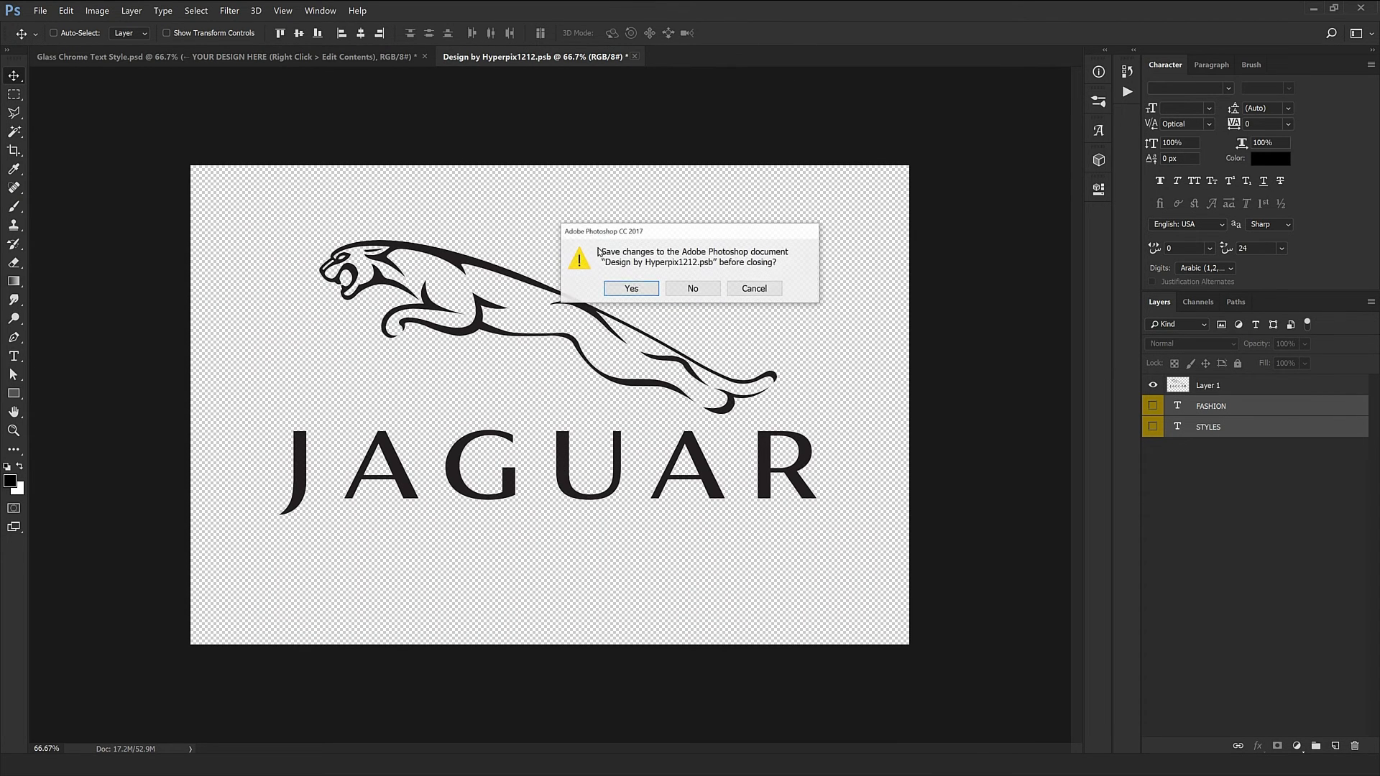
click(641, 291)
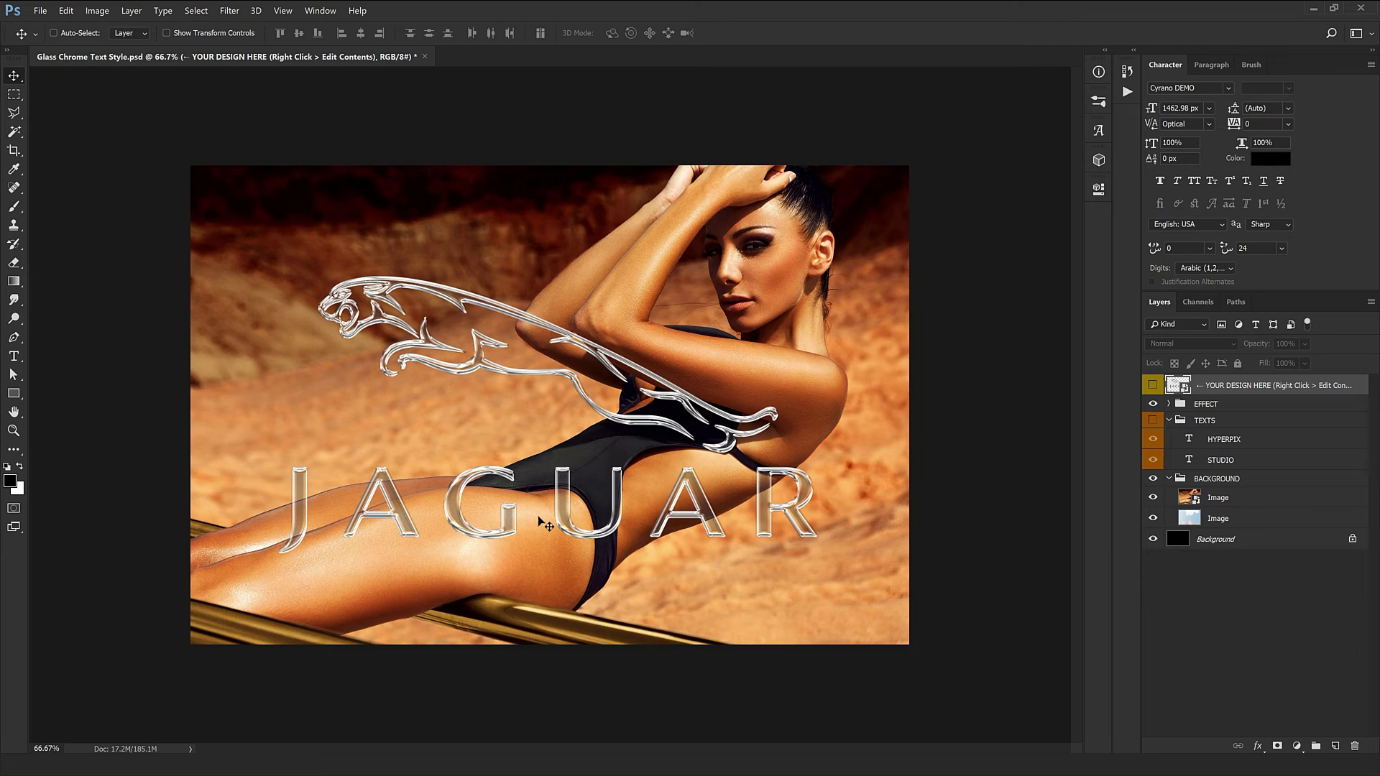
- Inspect the chrome Jaguar logo up close, then hide the BACKGROUND group
scroll(546, 525, up, 1)
drag(461, 496, 529, 464)
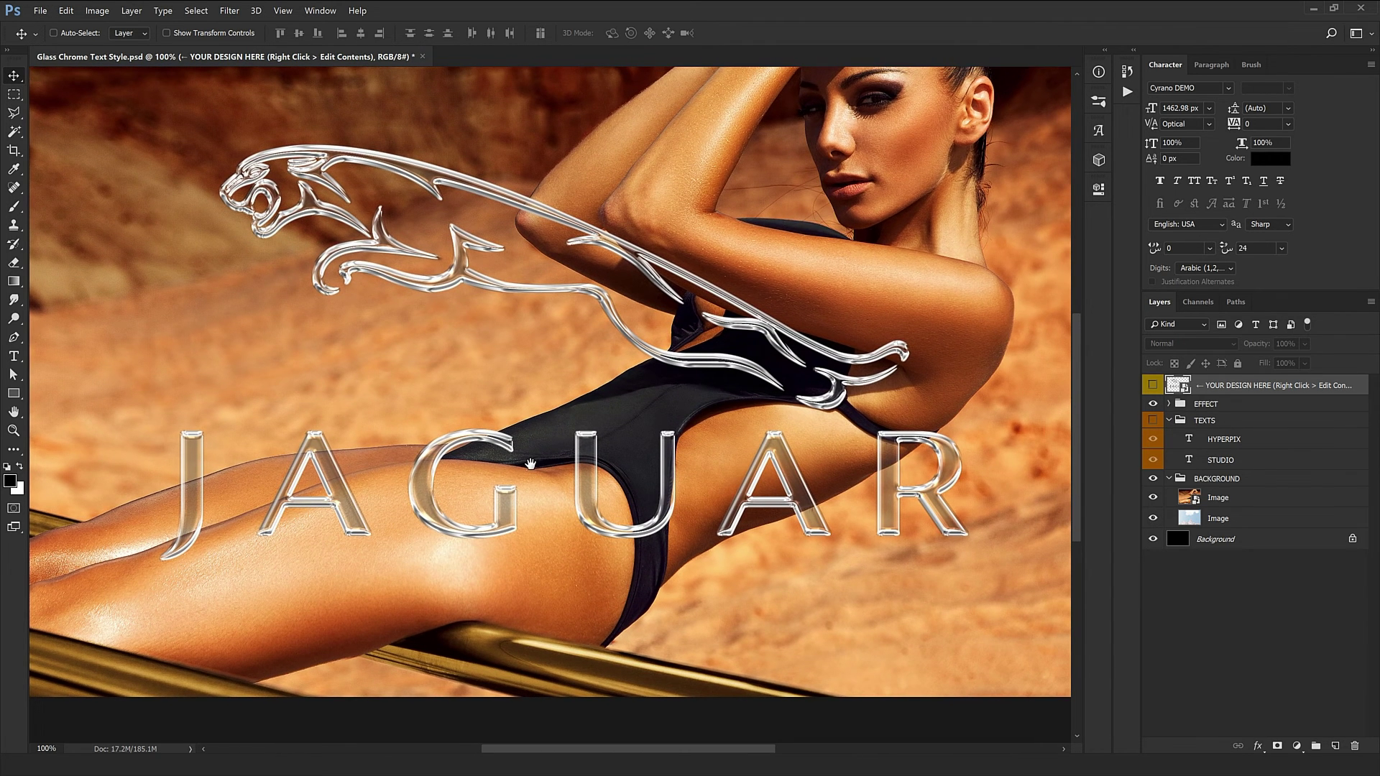
key(ctrl+minus)
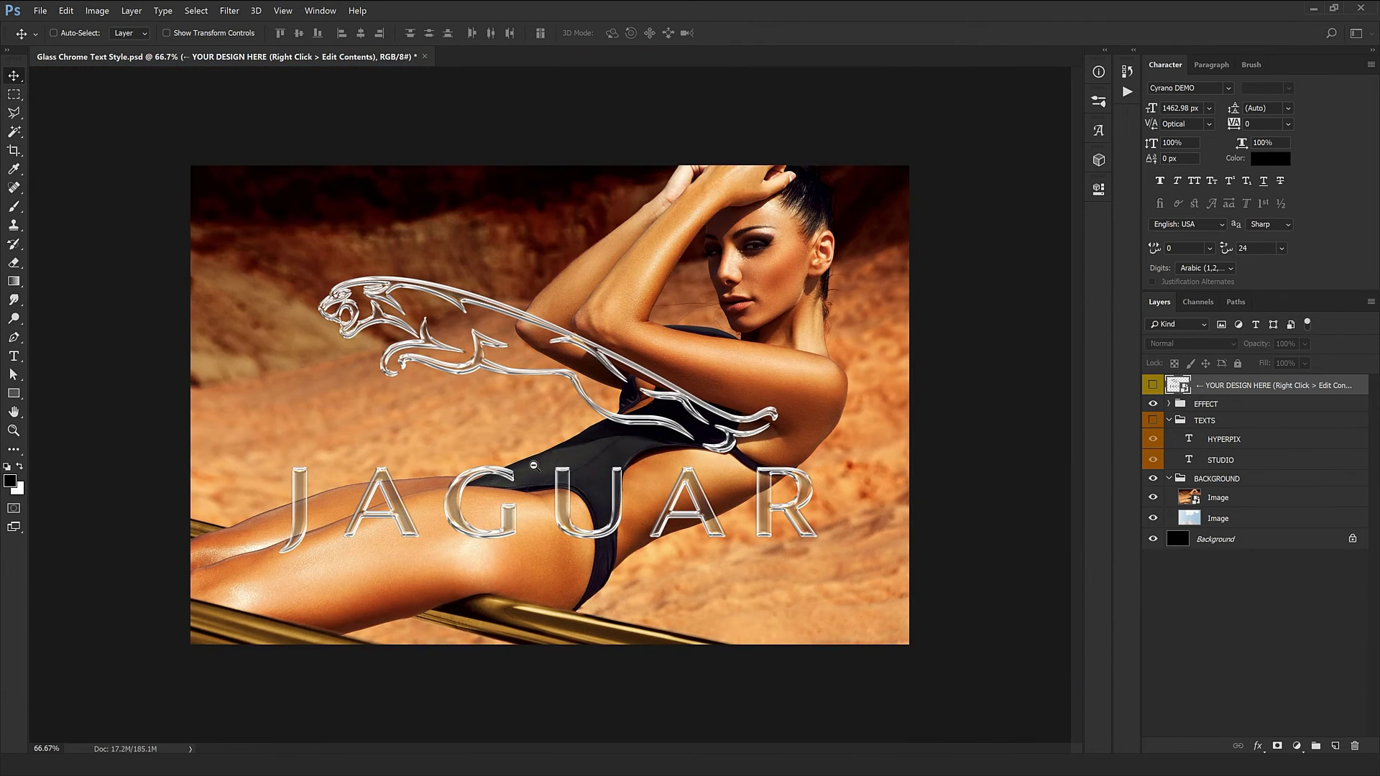
click(1153, 479)
click(1152, 539)
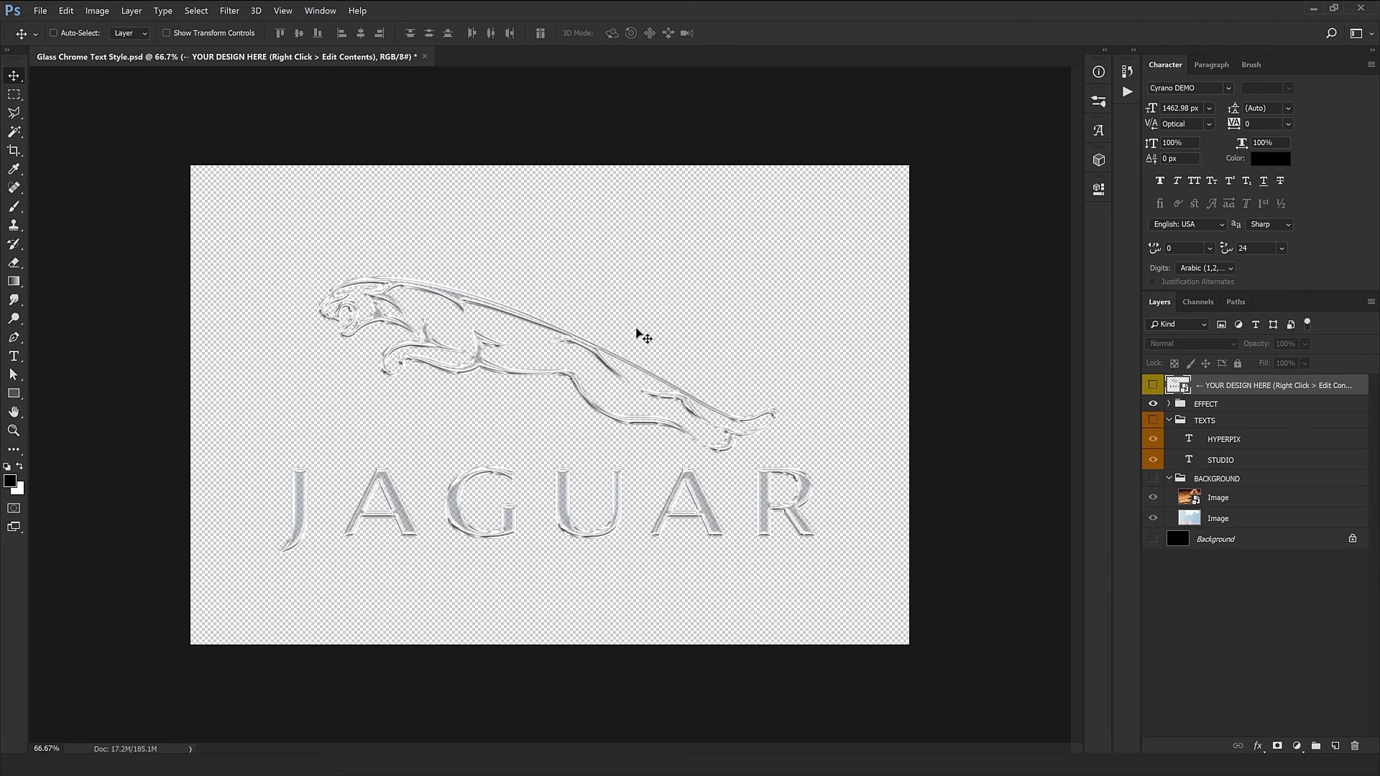
scroll(498, 512, up, 1)
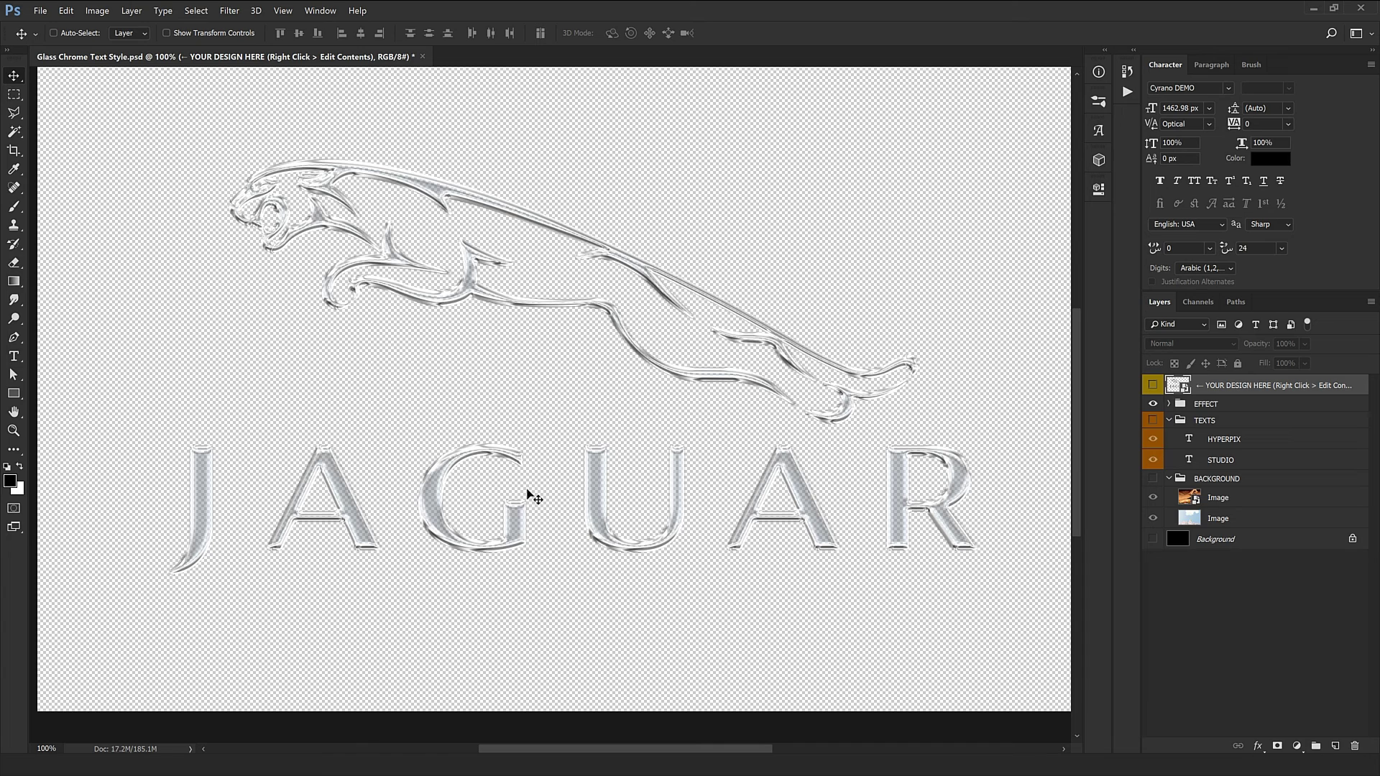
- Turn the BACKGROUND group's visibility back on to reveal the desert photo
click(1152, 480)
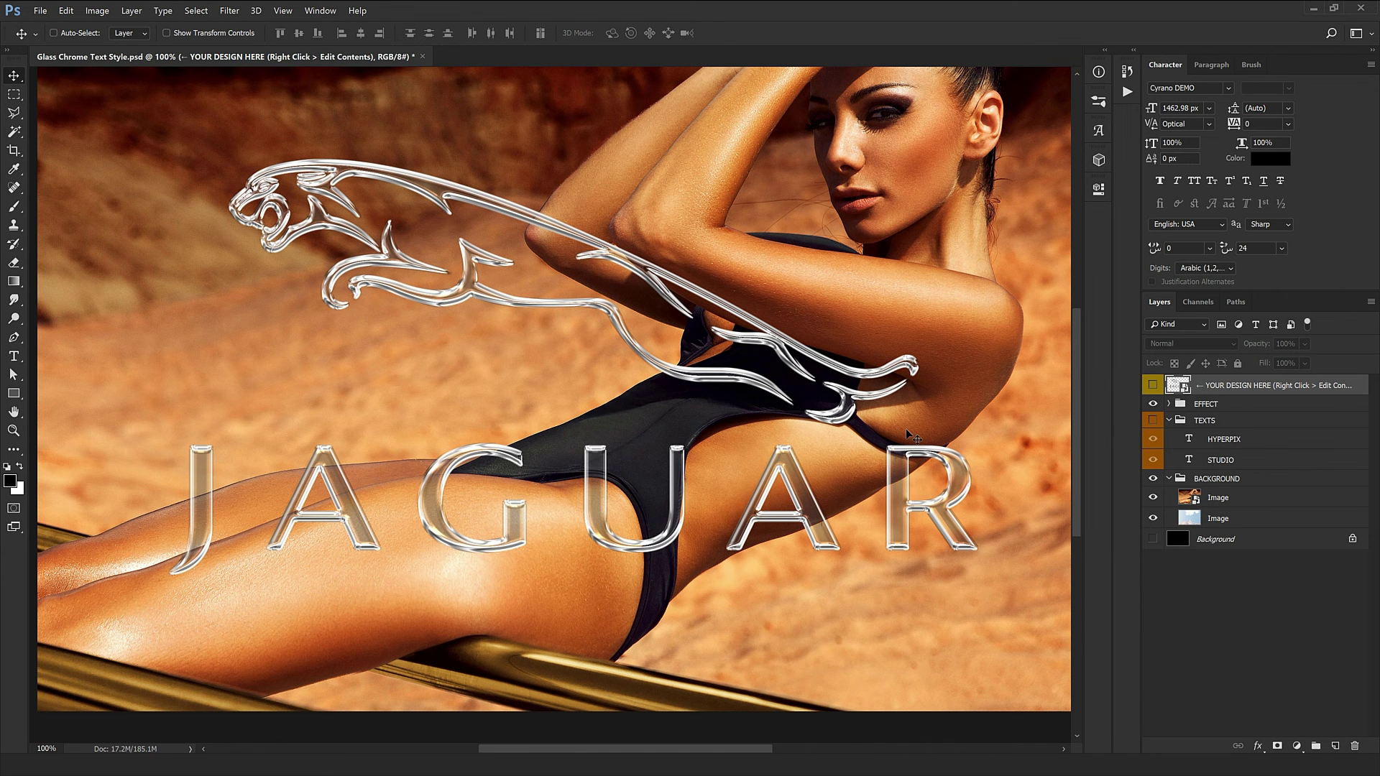